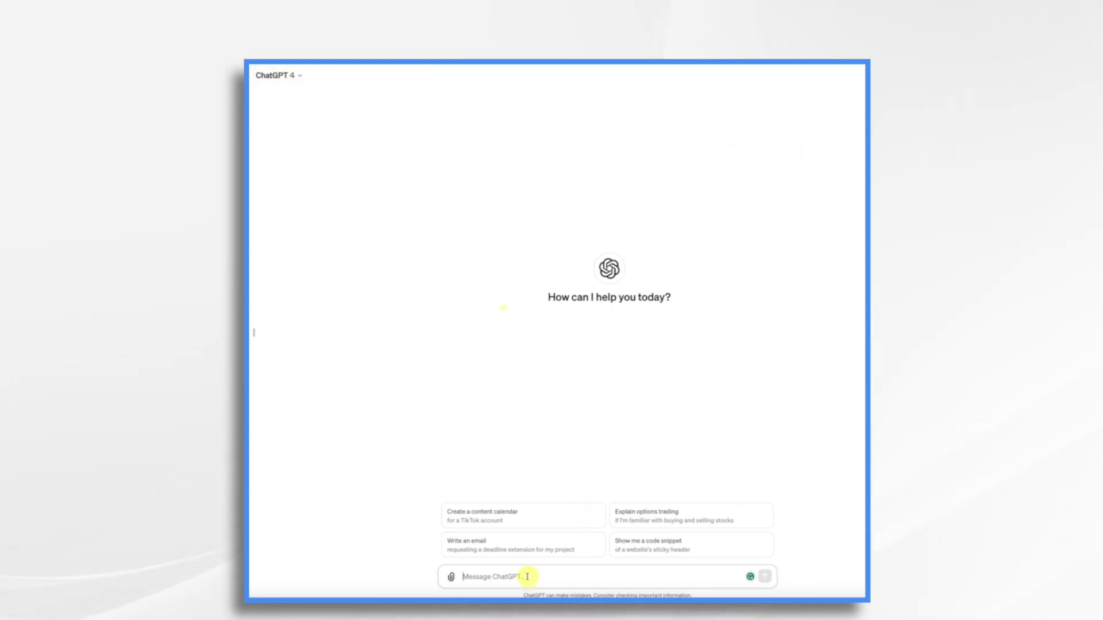
# - Ask ChatGPT for a holiday greeting in the style of Frosty the Snowman and keep Response 2
pyautogui.write('please write a holiday greeting in the style of Frosty the snowm')
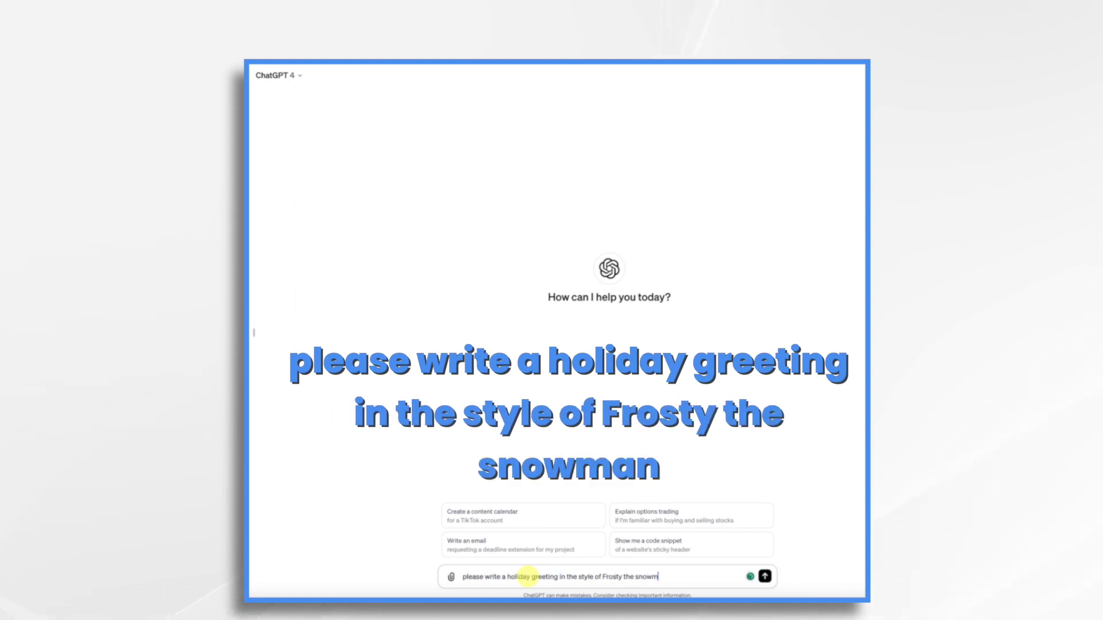
pyautogui.write('an')
pyautogui.press('Return')
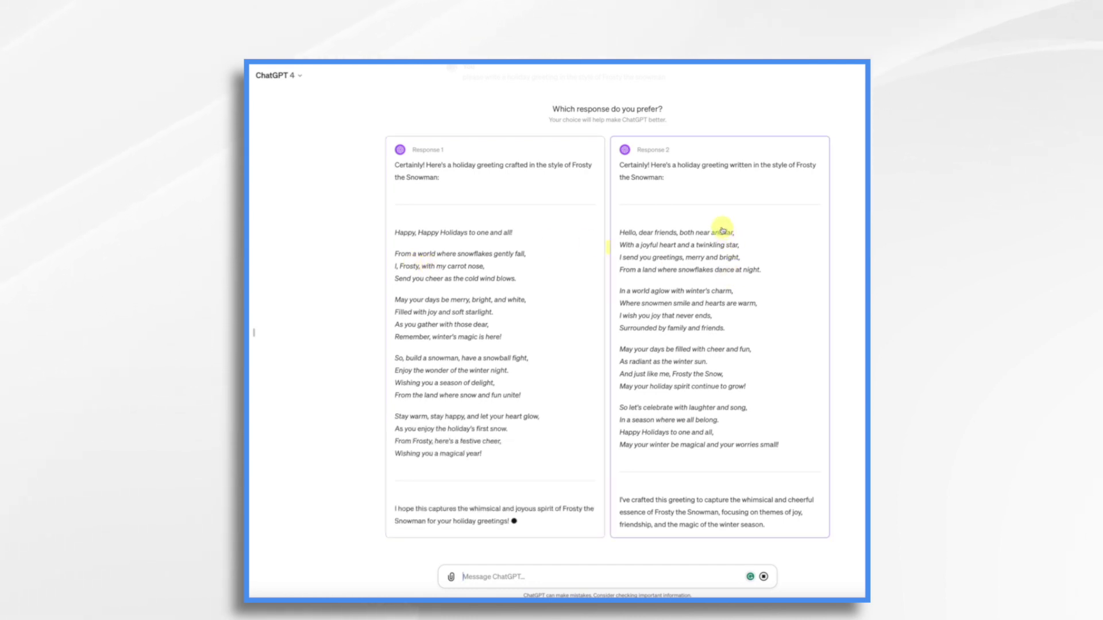
pyautogui.click(712, 208)
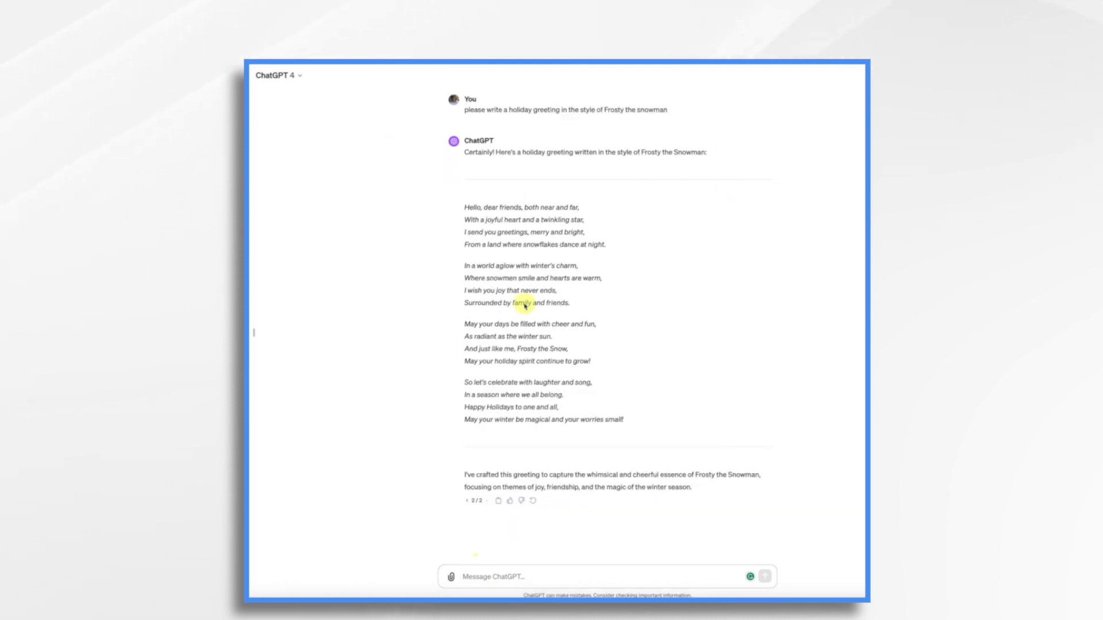
# - Ask ChatGPT to shorten the greeting with 'Please shorten it'
pyautogui.click(524, 576)
pyautogui.write('Please shorten it')
pyautogui.press('Return')
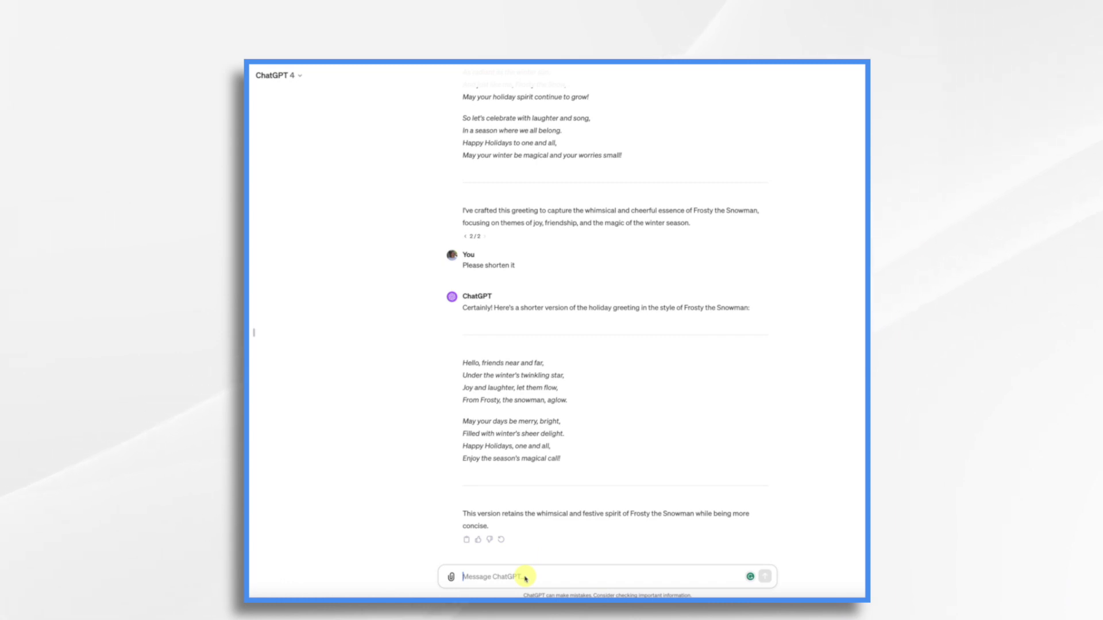
# - Thank ChatGPT and ask for a version that doesn't mention Frosty and is from Acme Widgets
pyautogui.write("Please don't mention Frosty.")
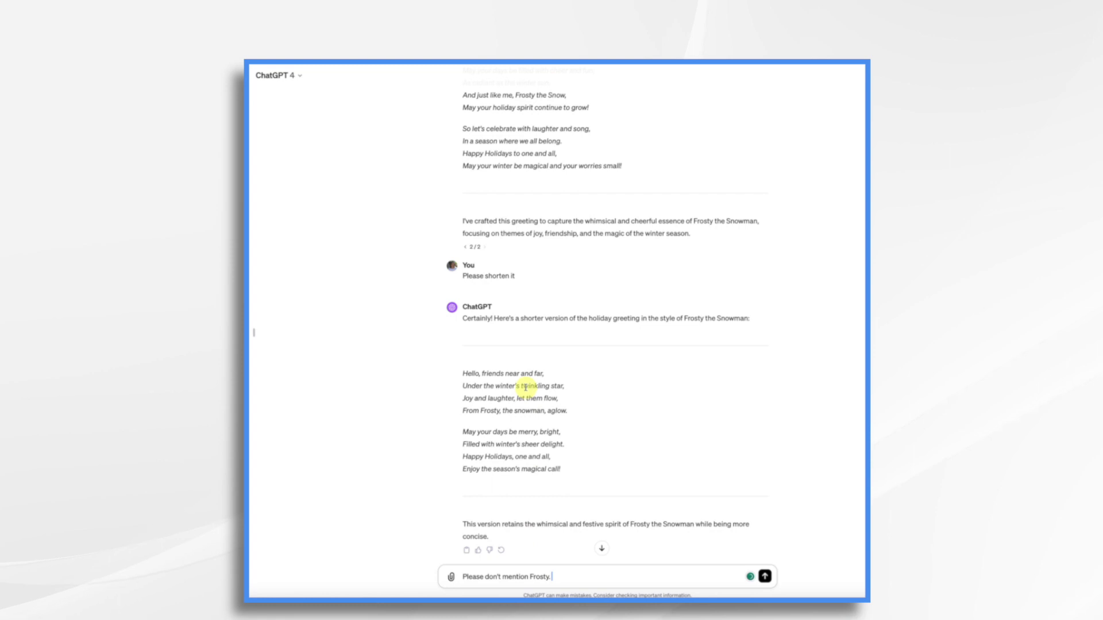
pyautogui.scroll(5, 525, 386)
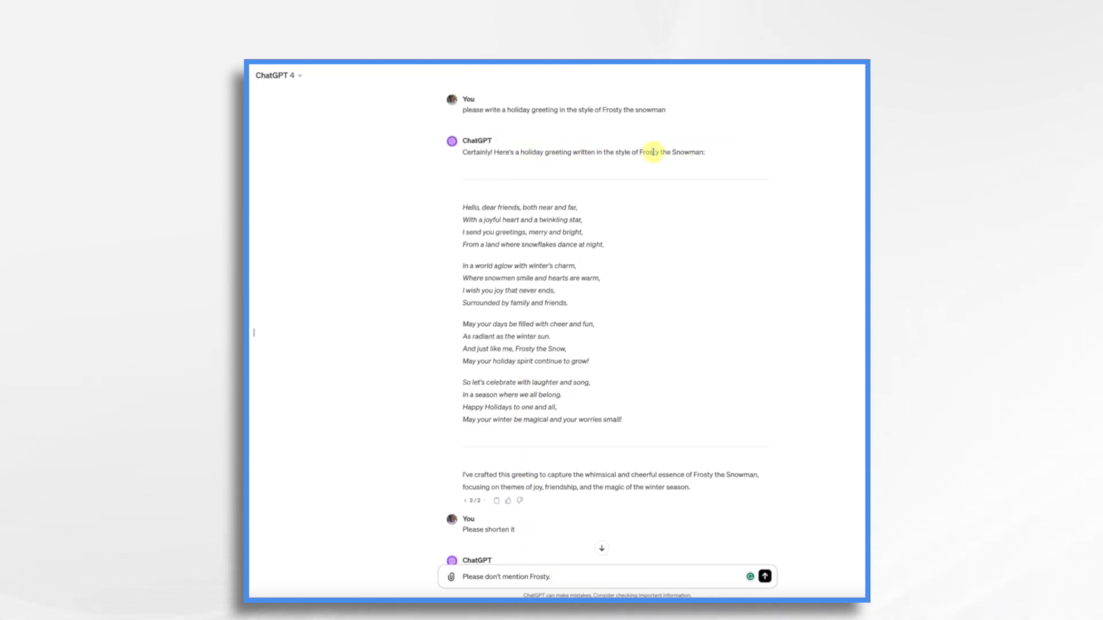
pyautogui.scroll(-5, 650, 153)
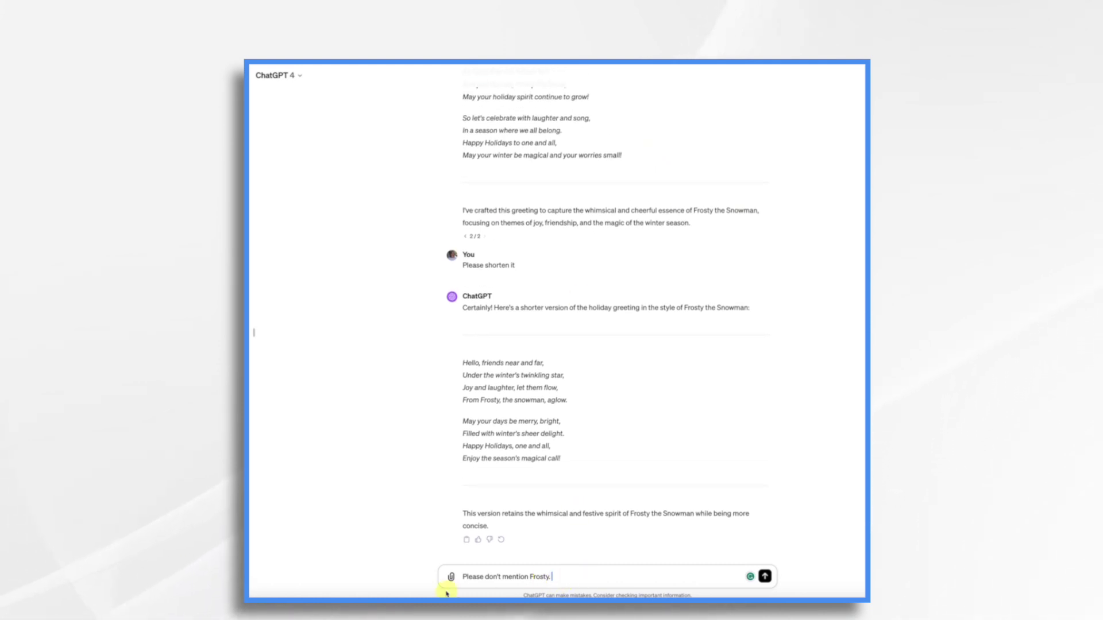
pyautogui.click(463, 576)
pyautogui.write('Thank yo')
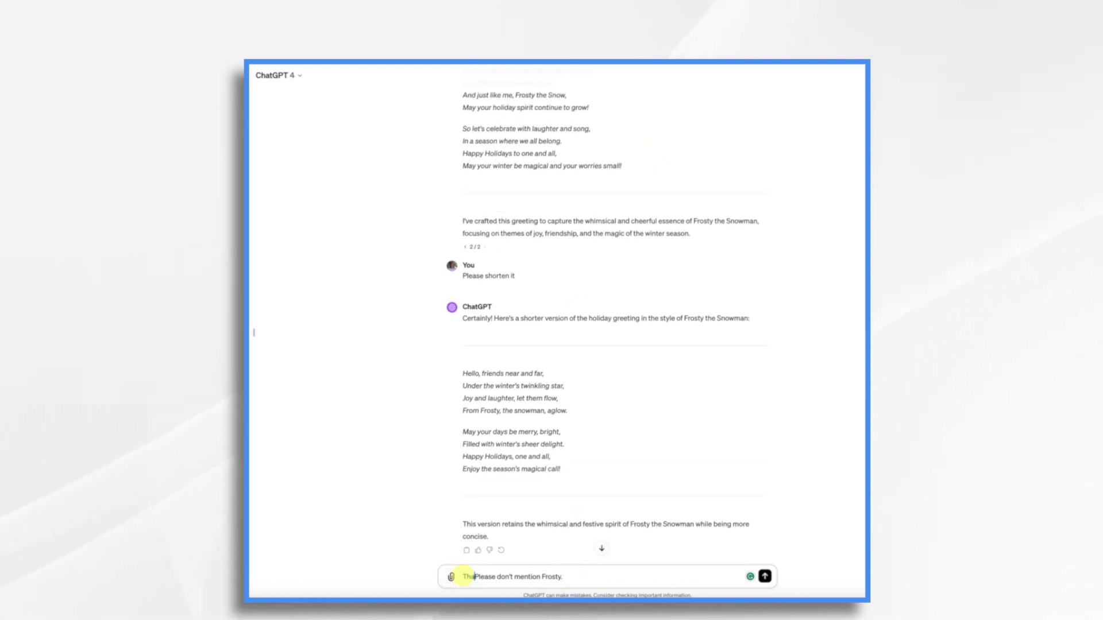
pyautogui.write('u. This is ')
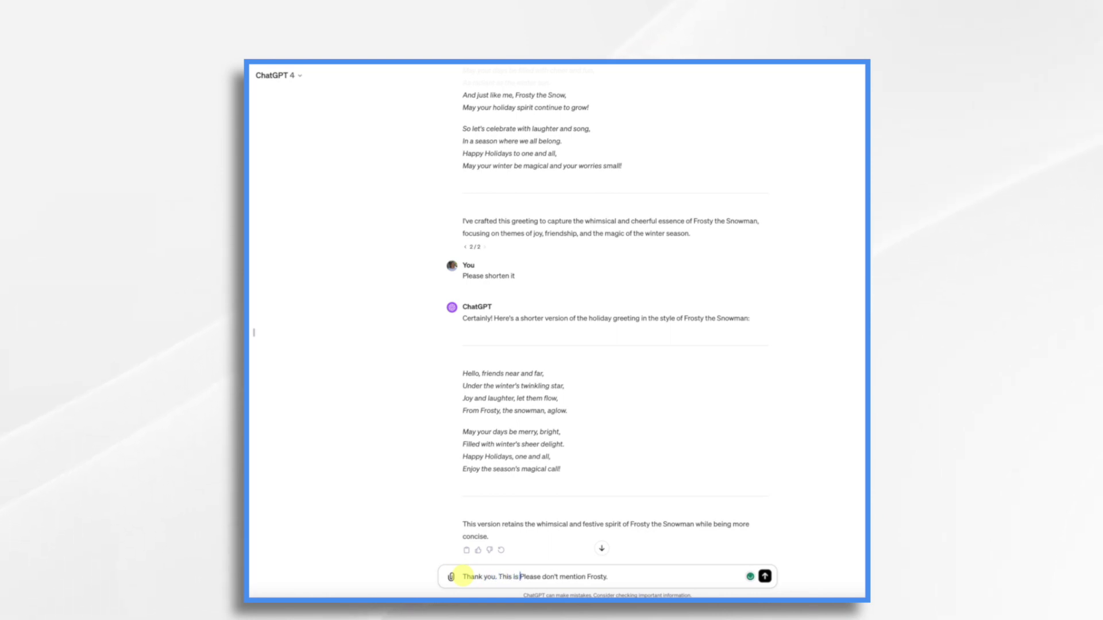
pyautogui.write('close. ')
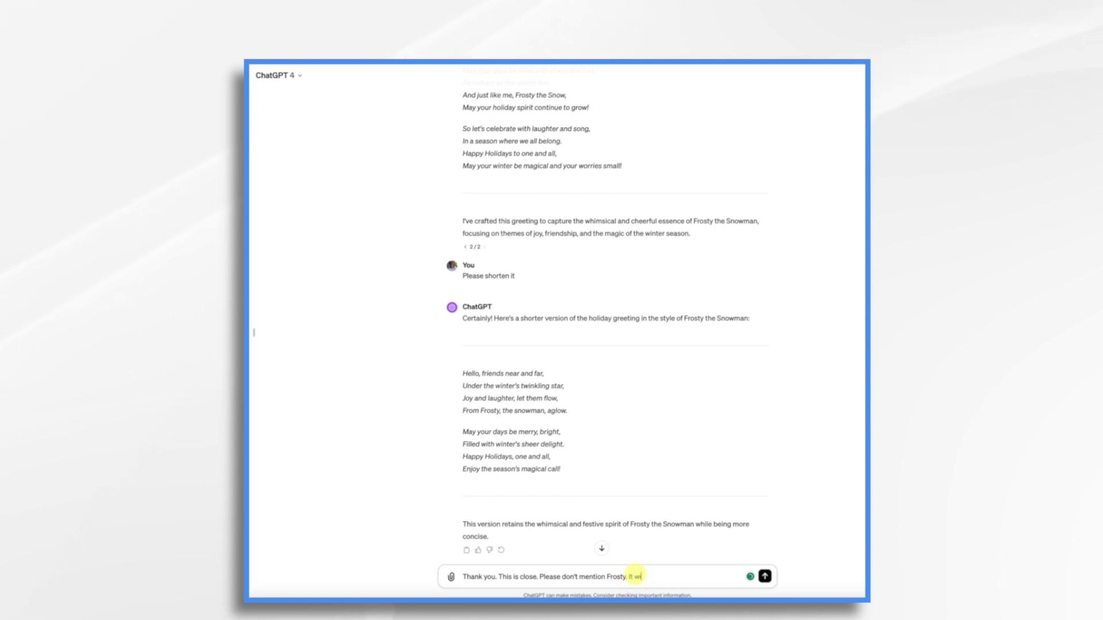
pyautogui.write('a company called Acme W')
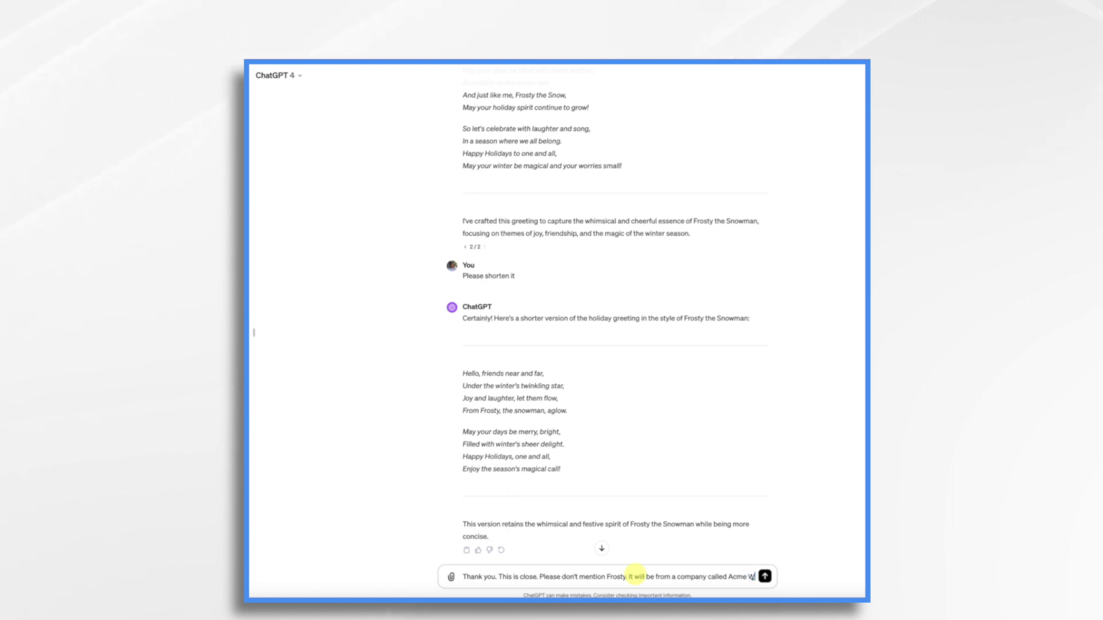
pyautogui.write(' widgets.')
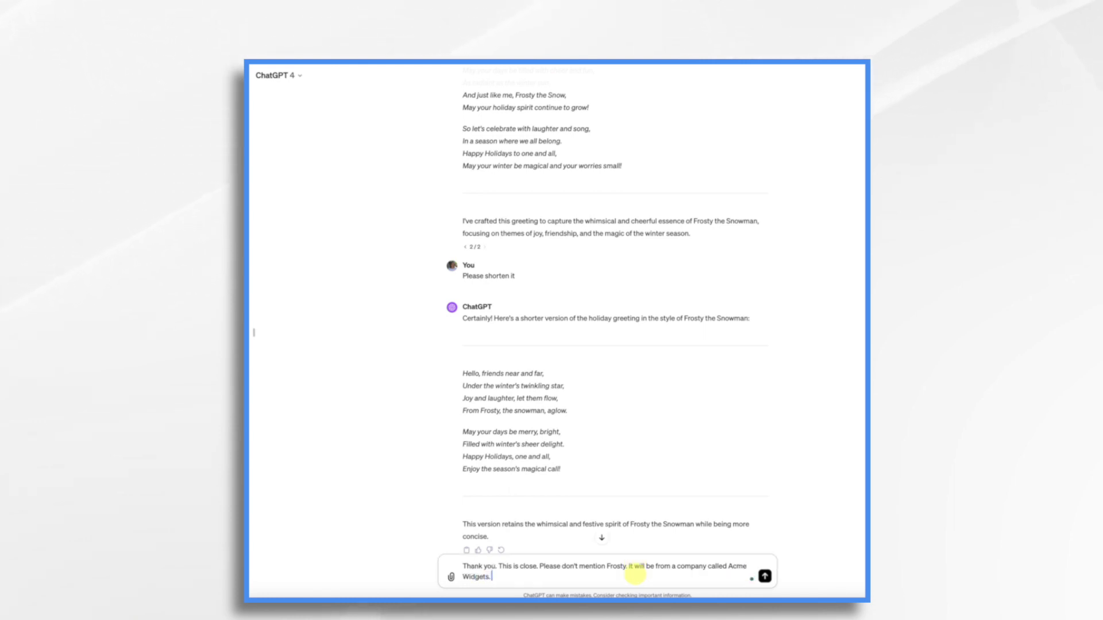
pyautogui.press('Return')
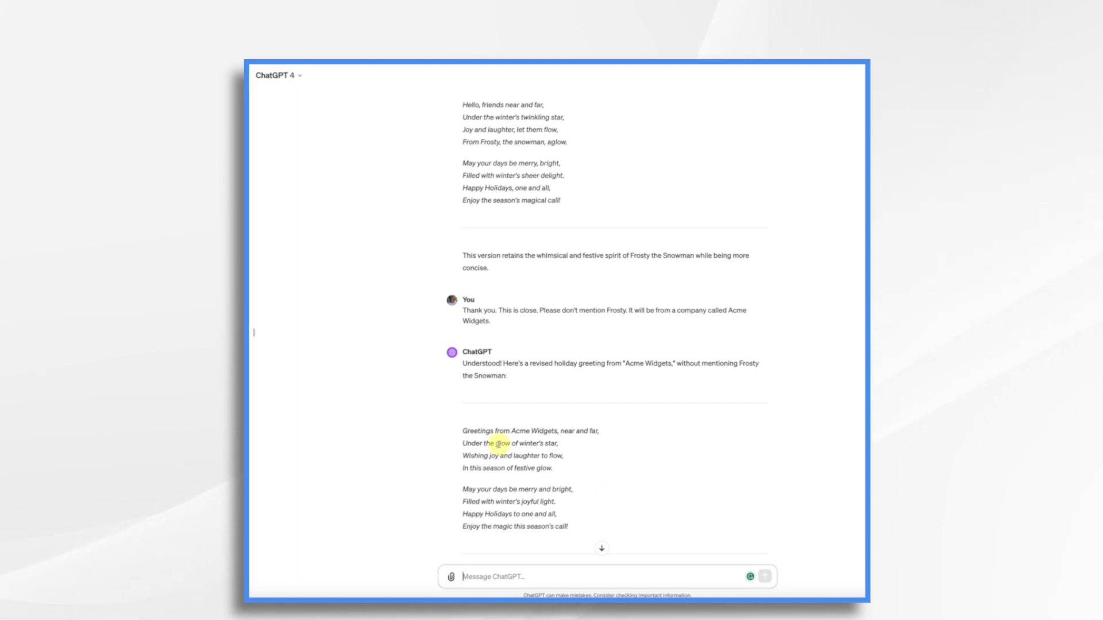
# - Copy the Acme Widgets poem and create a new Doodly video titled Holiday Greetings 2023
pyautogui.moveTo(463, 429); pyautogui.dragTo(576, 526)
pyautogui.press('super+c')
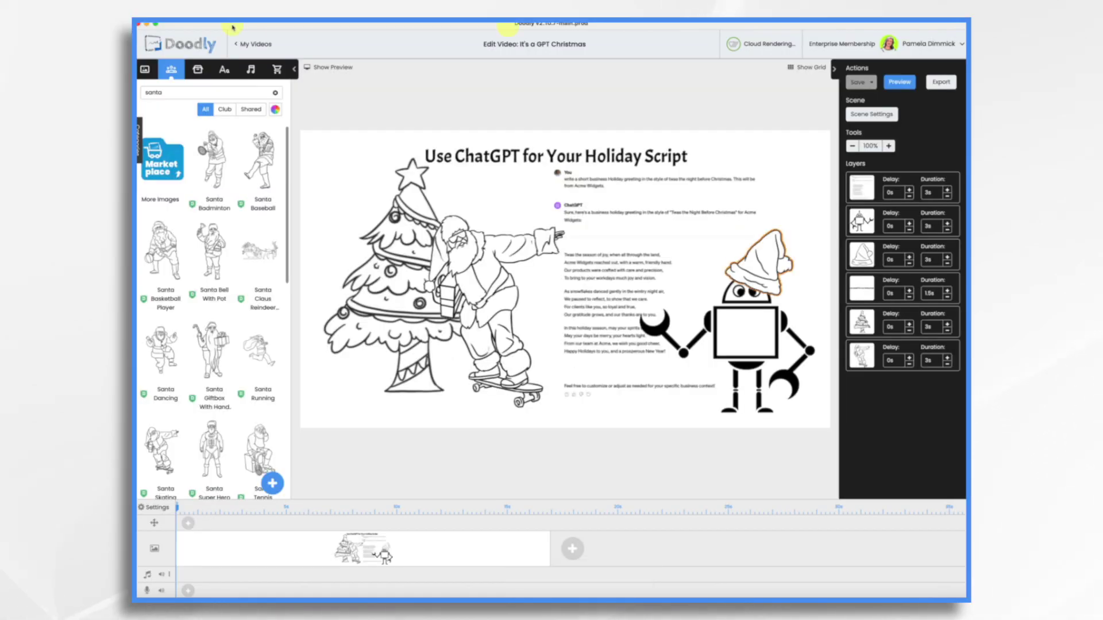
pyautogui.click(244, 46)
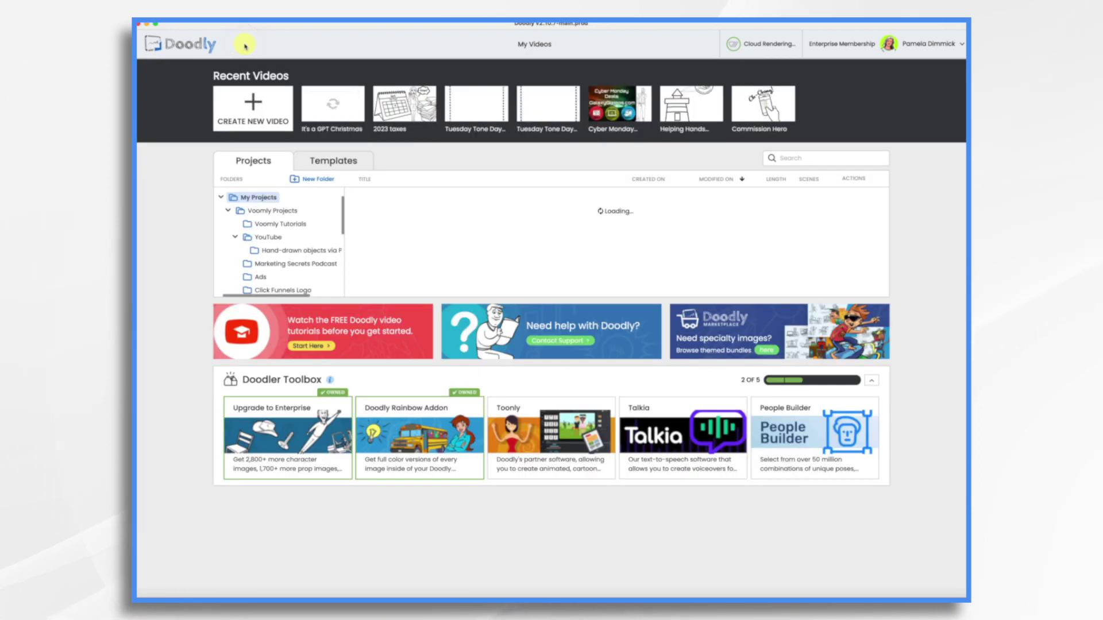
pyautogui.click(267, 107)
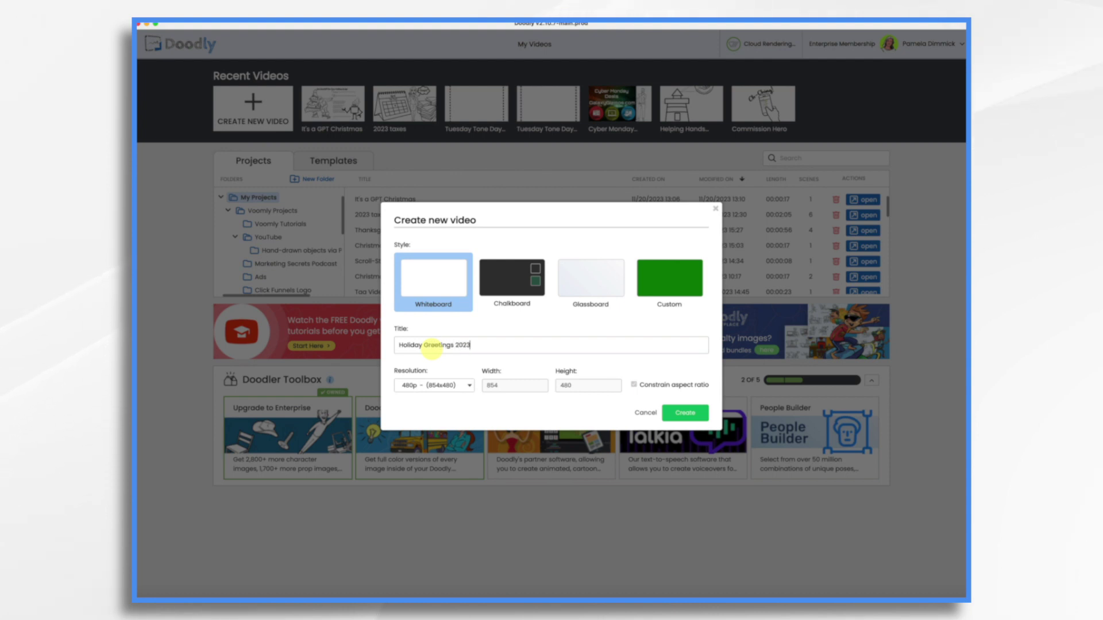
pyautogui.click(684, 412)
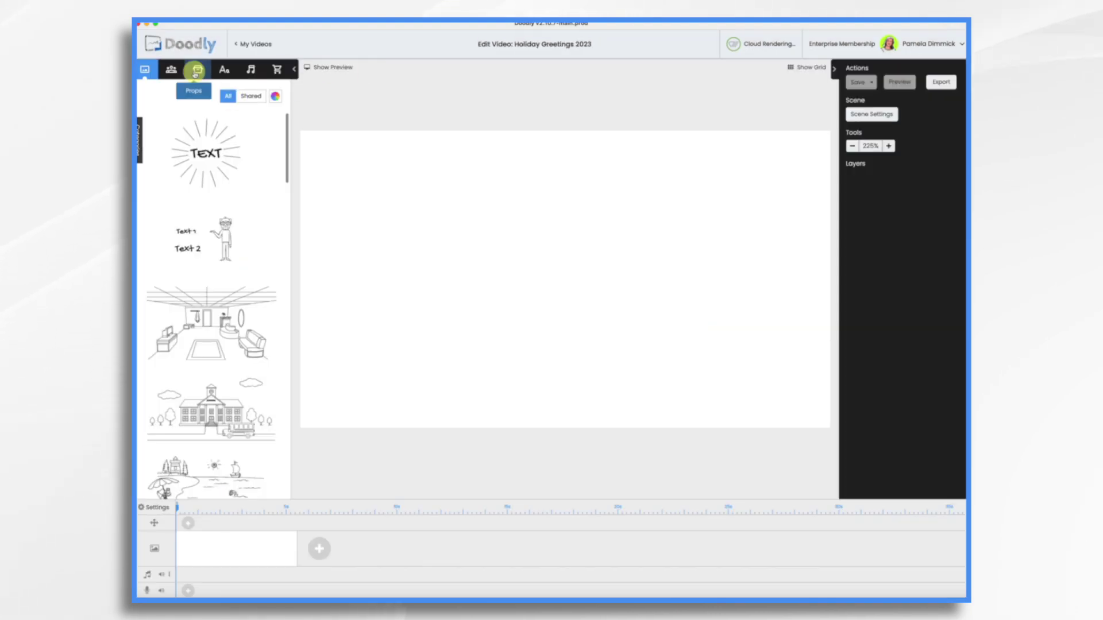
# - Add an Acme-Regular text layer containing the pasted poem with Word Wrap enabled
pyautogui.click(222, 71)
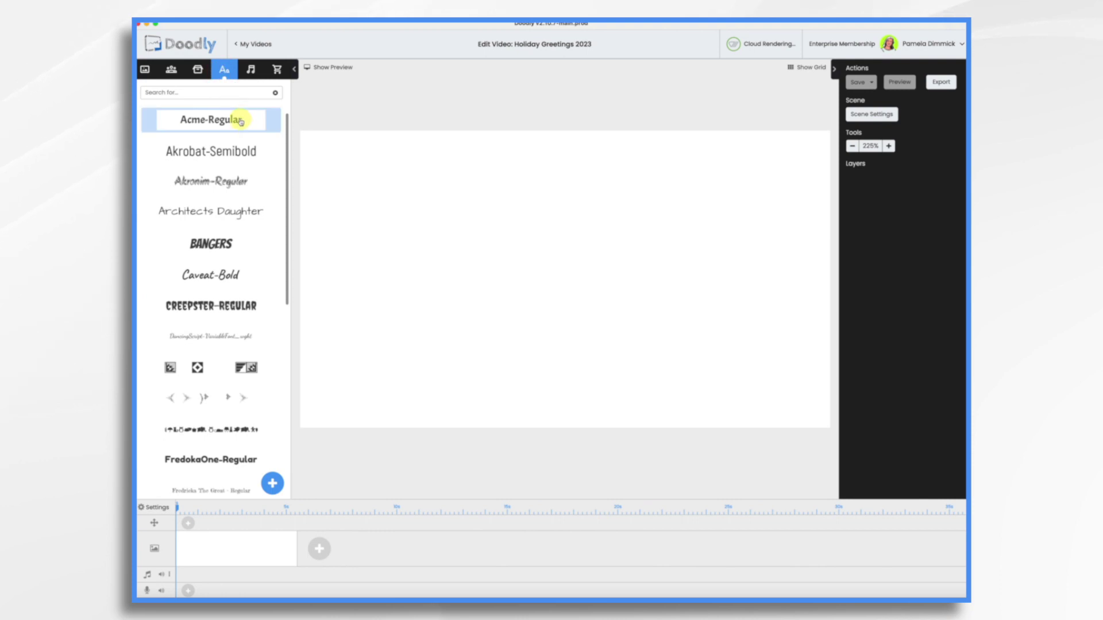
pyautogui.moveTo(265, 125); pyautogui.dragTo(581, 205)
pyautogui.doubleClick(548, 201)
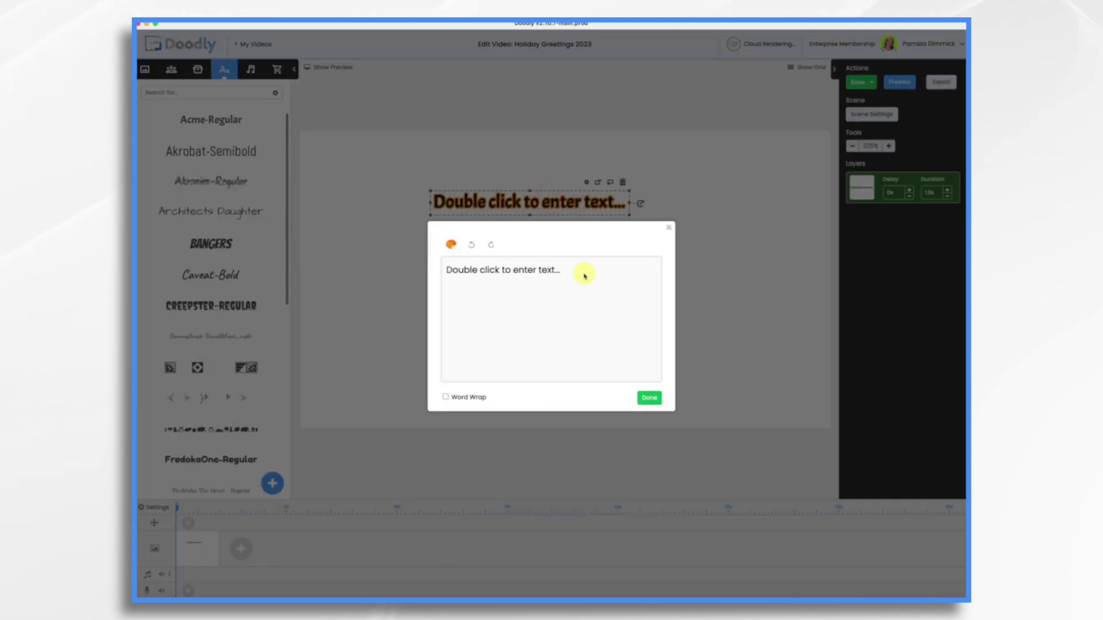
pyautogui.press('super+a')
pyautogui.press('BackSpace')
pyautogui.press('super+v')
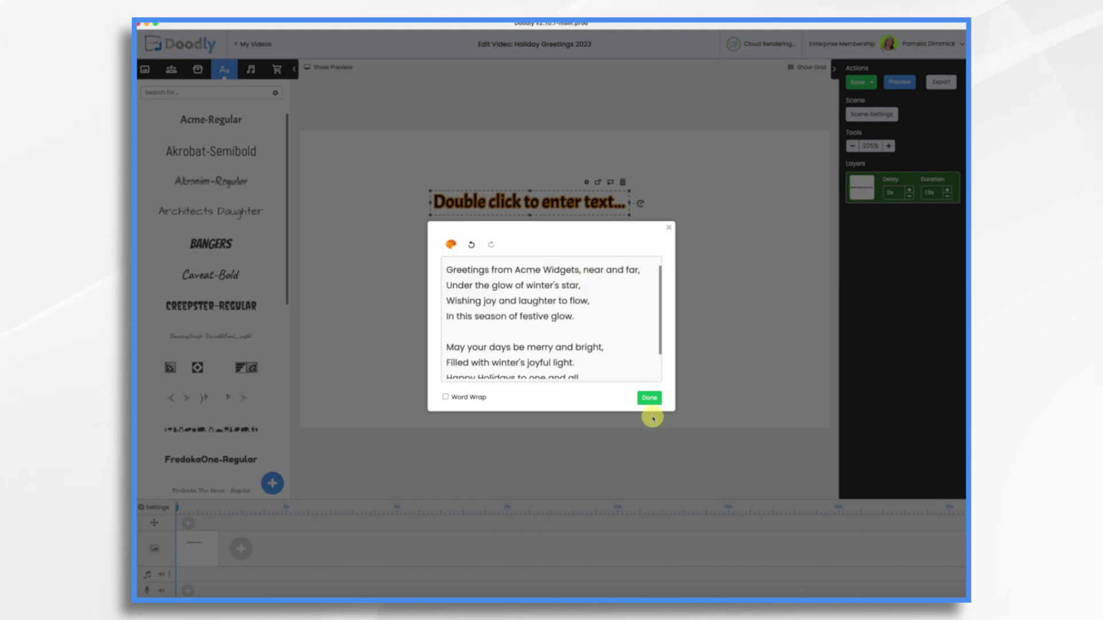
pyautogui.click(444, 397)
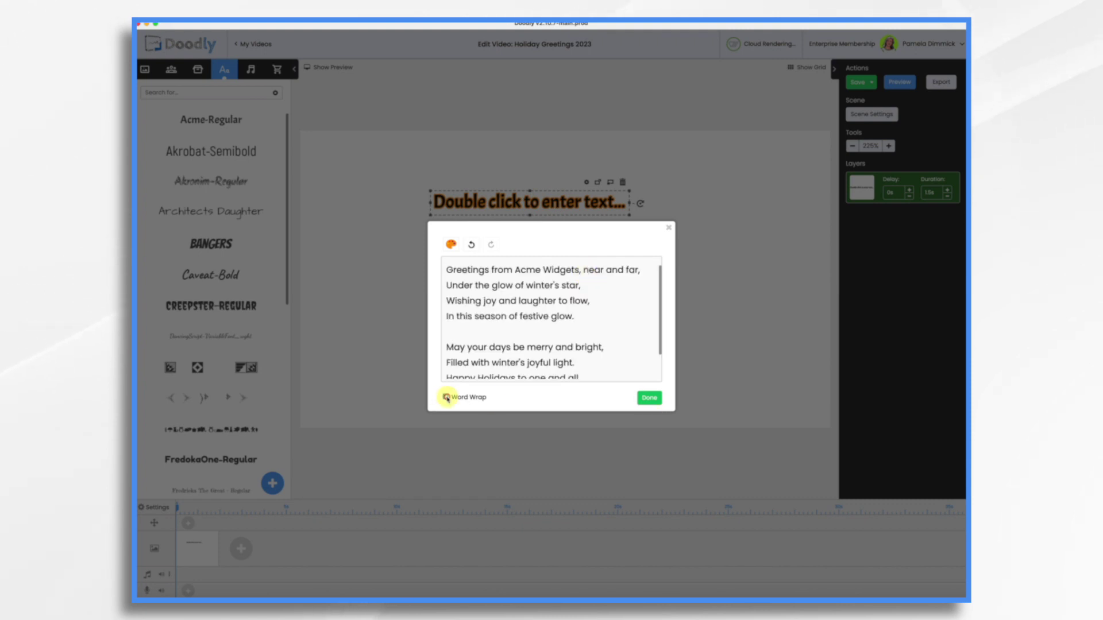
pyautogui.click(654, 398)
# - Widen and position the poem text box, and set its duration to 20.5 seconds
pyautogui.moveTo(586, 203); pyautogui.dragTo(780, 223)
pyautogui.moveTo(649, 176); pyautogui.dragTo(599, 238)
pyautogui.moveTo(745, 265); pyautogui.dragTo(757, 270)
pyautogui.moveTo(574, 247); pyautogui.dragTo(583, 261)
pyautogui.click(948, 191)
pyautogui.moveTo(949, 193); pyautogui.dragTo(948, 193)
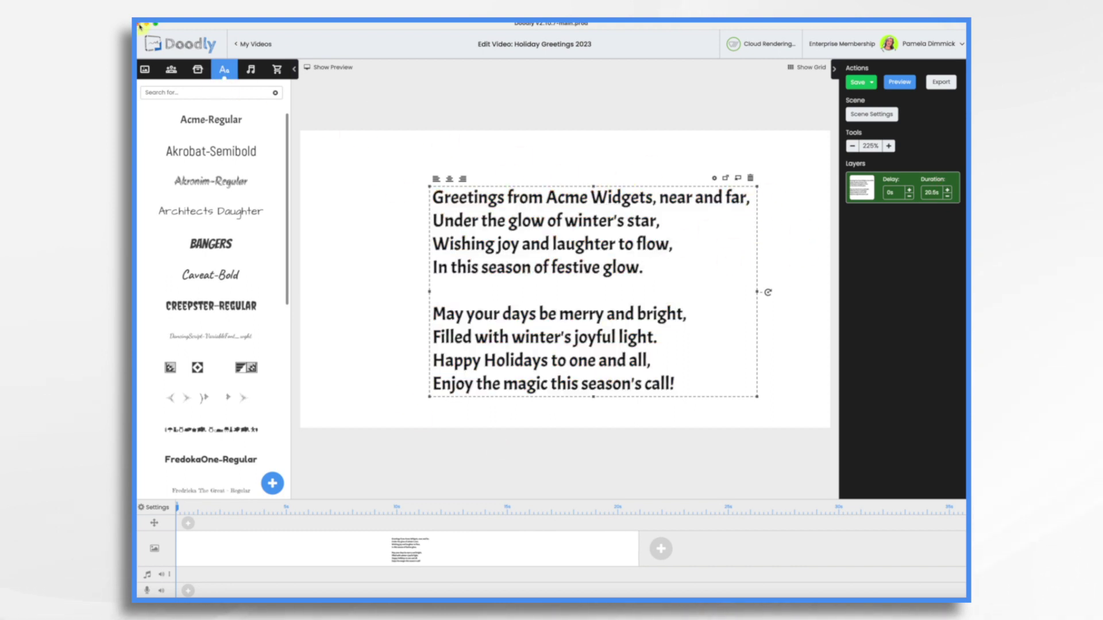
# - Search the image library for 'snow' and add an enlarged Christmas Snowman to the scene
pyautogui.click(198, 69)
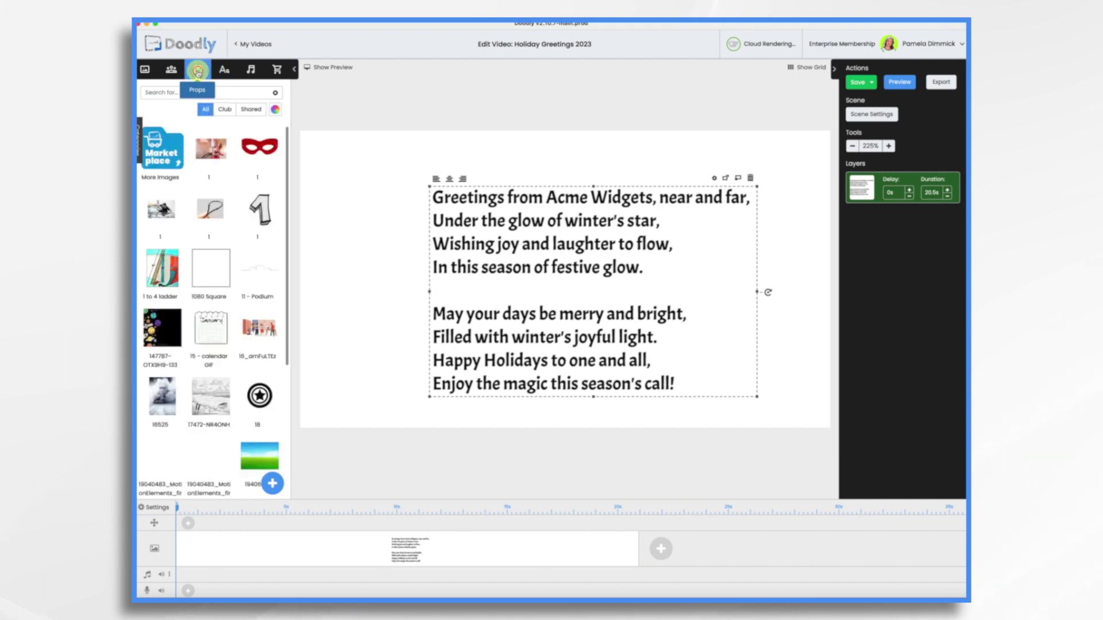
pyautogui.click(198, 92)
pyautogui.write('snow')
pyautogui.moveTo(160, 394); pyautogui.dragTo(741, 322)
pyautogui.moveTo(752, 240); pyautogui.dragTo(761, 212)
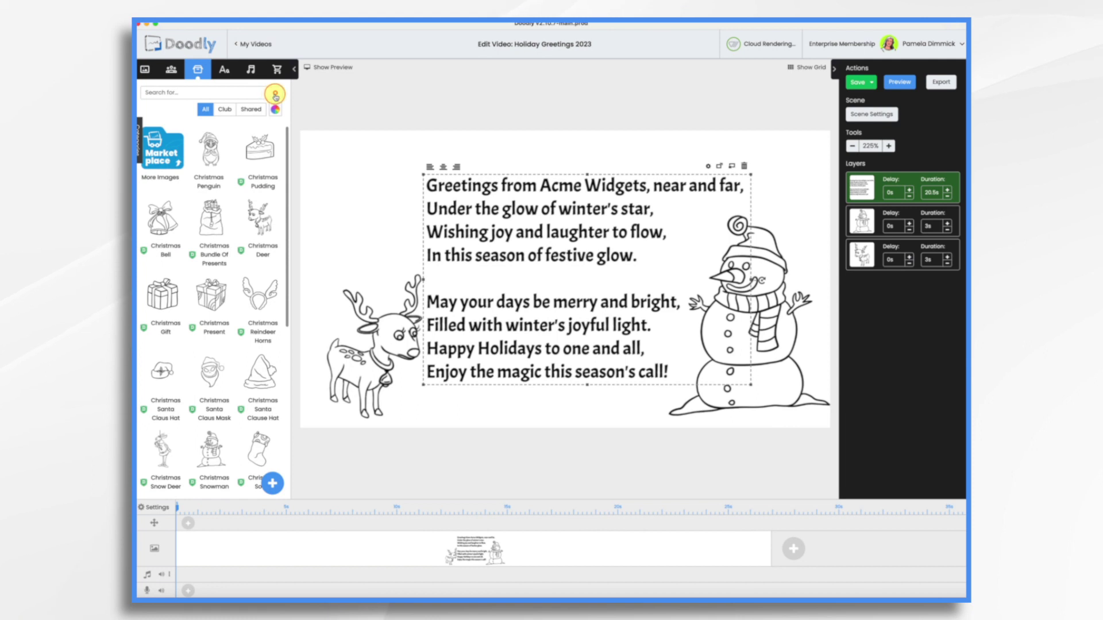
# - Add the Acme Widgets logo and a Christmas ornament, shrinking the ornament onto the logo
pyautogui.write('acme widget')
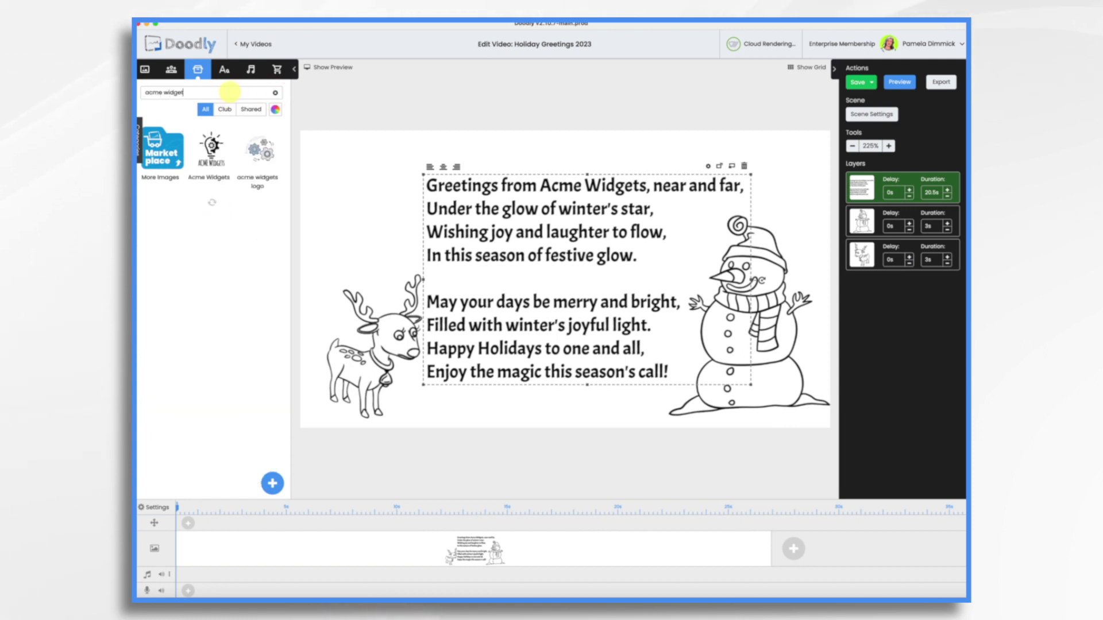
pyautogui.moveTo(208, 150); pyautogui.dragTo(661, 345)
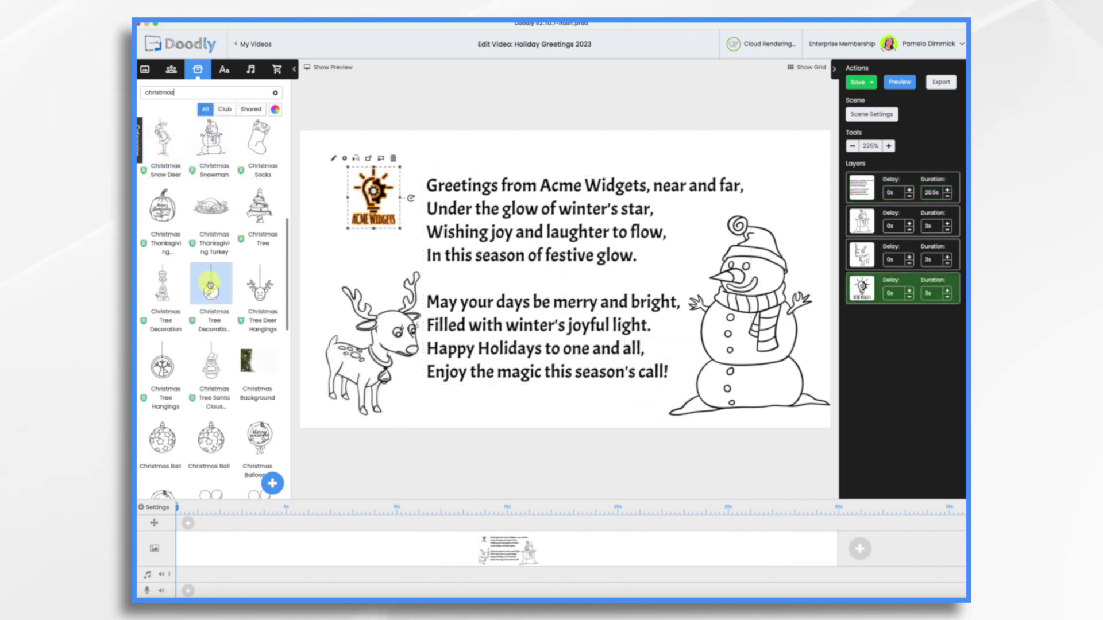
pyautogui.moveTo(210, 293); pyautogui.dragTo(366, 258)
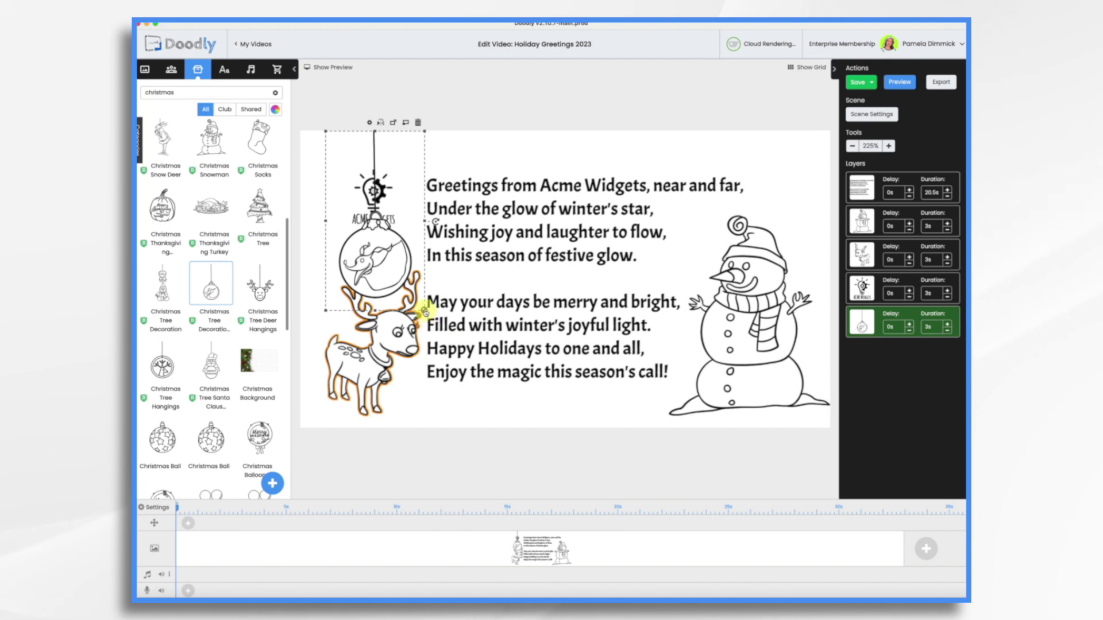
pyautogui.moveTo(425, 311); pyautogui.dragTo(330, 207)
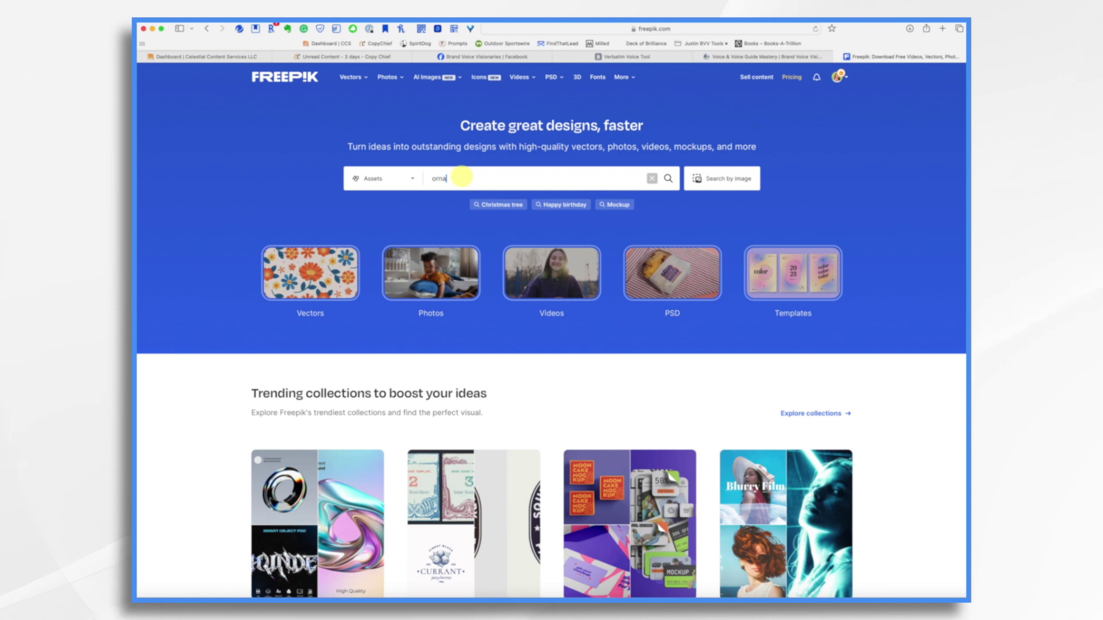
# - Search Freepik vectors for 'ornament' and download the hand-drawn Christmas balls set
pyautogui.press('Return')
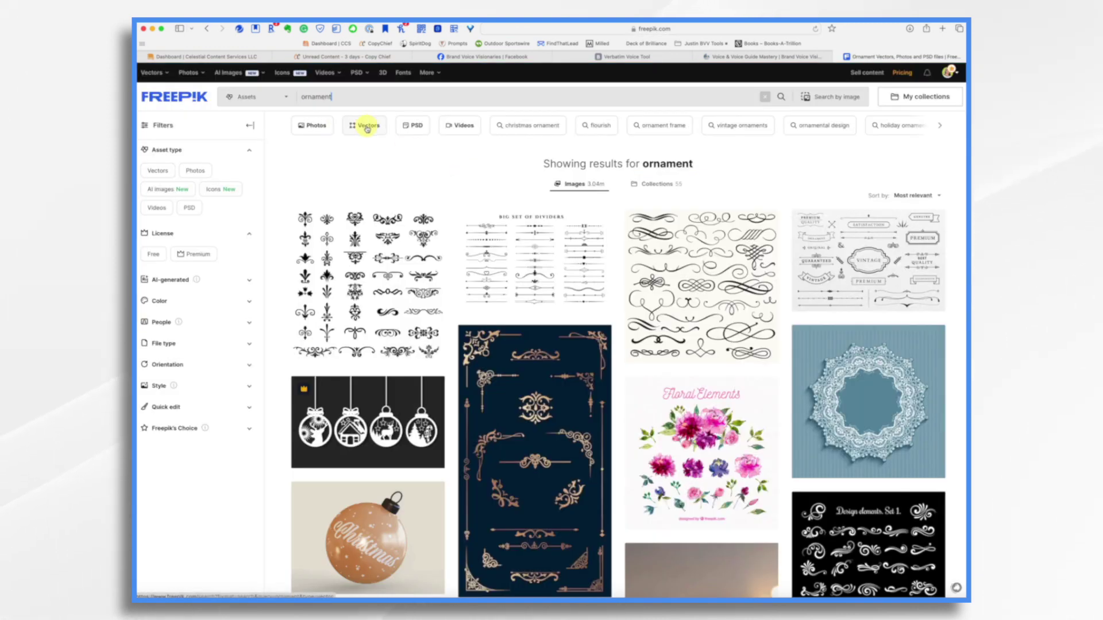
pyautogui.click(366, 126)
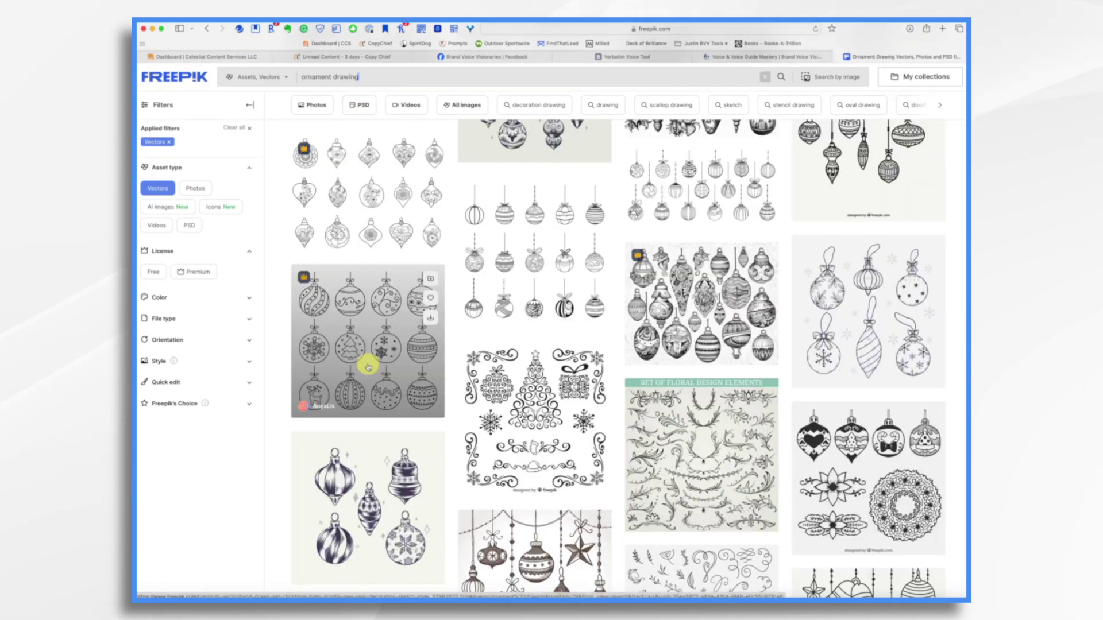
pyautogui.click(369, 367)
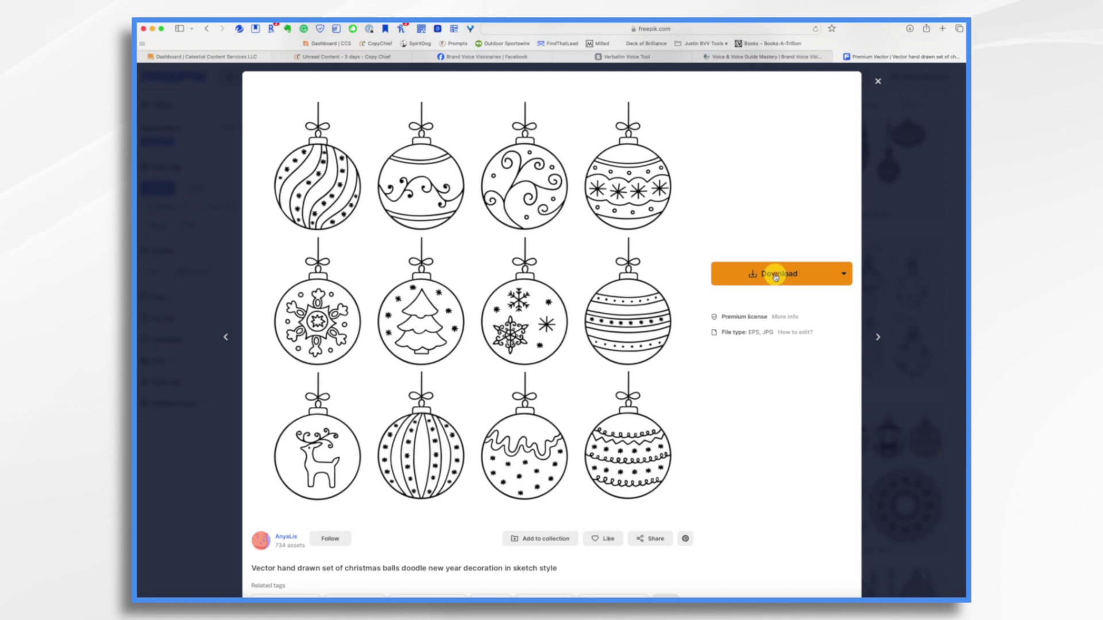
pyautogui.click(428, 193)
# - Open christmas_balls.jpg from Finder in Pixelmator Pro
pyautogui.rightClick(428, 193)
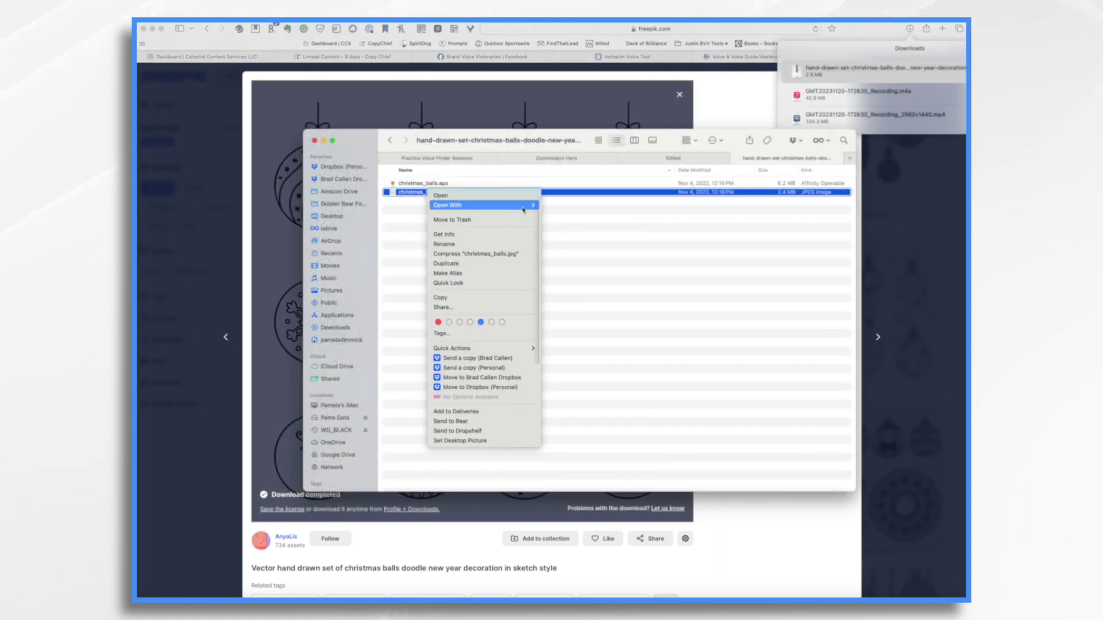
pyautogui.moveTo(534, 205)
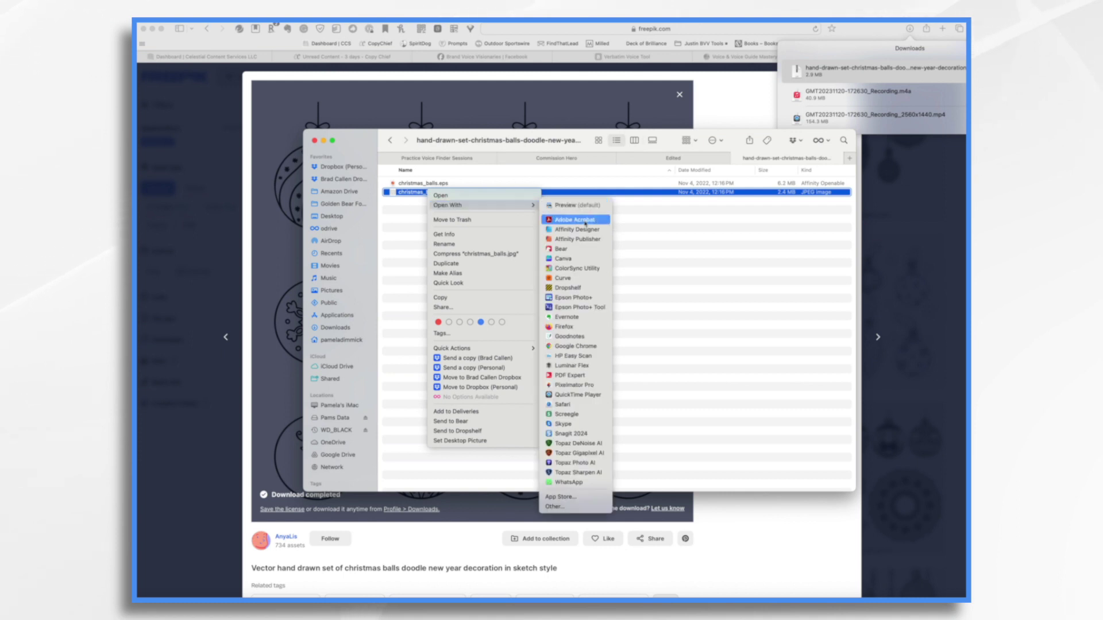
pyautogui.click(570, 385)
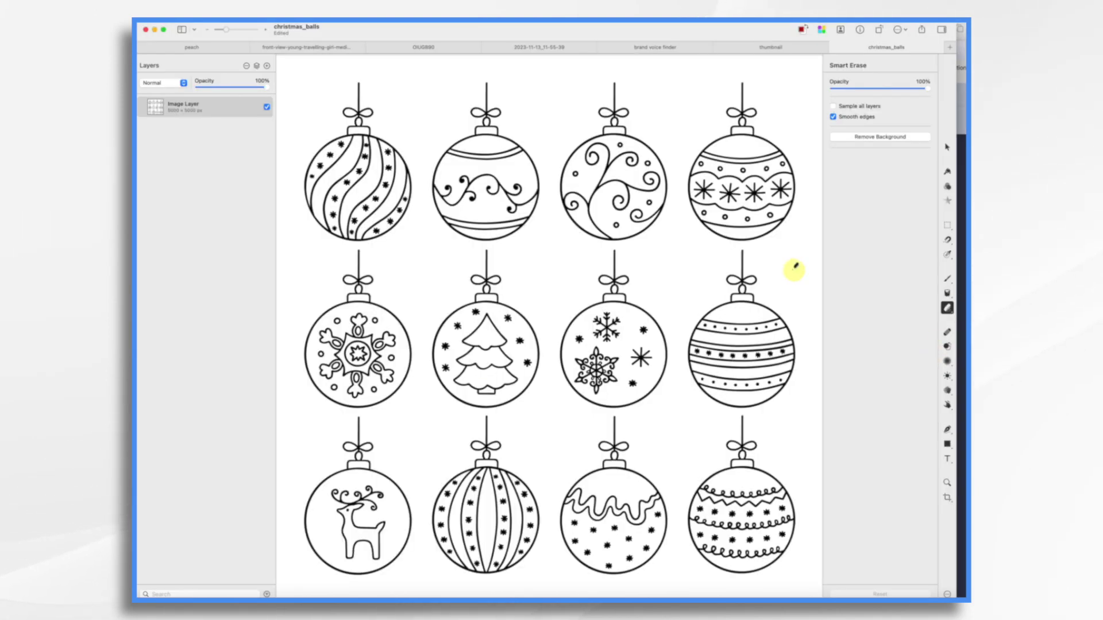
# - Erase the white background around the twelve ornaments with Smart Erase
pyautogui.click(792, 267)
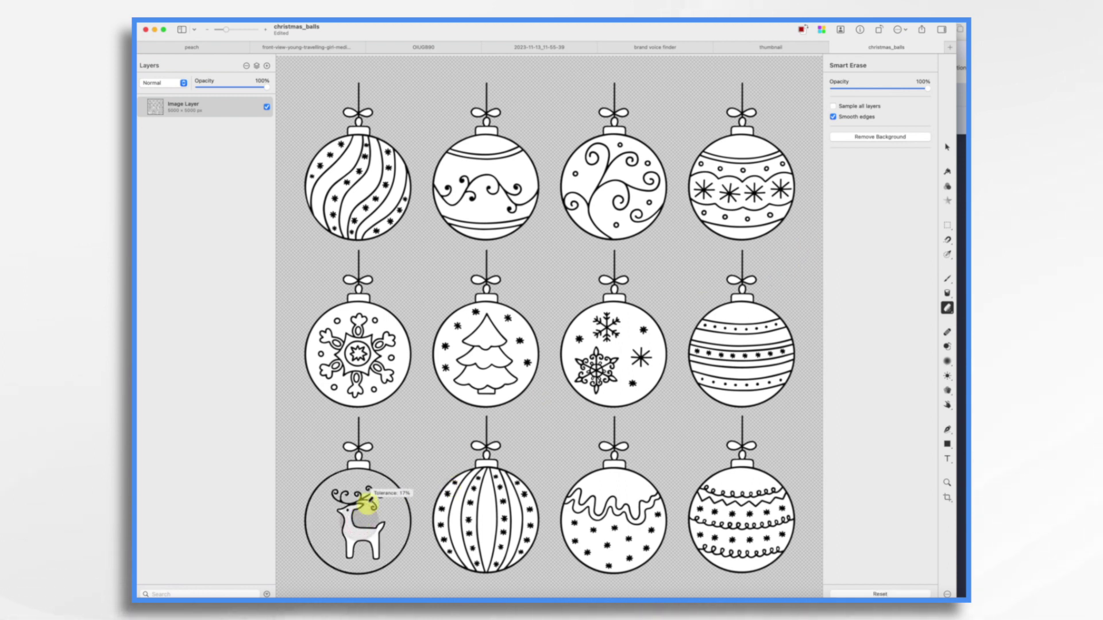
# - Select the reindeer in the bottom-left ornament with an elliptical selection and delete it
pyautogui.click(948, 227)
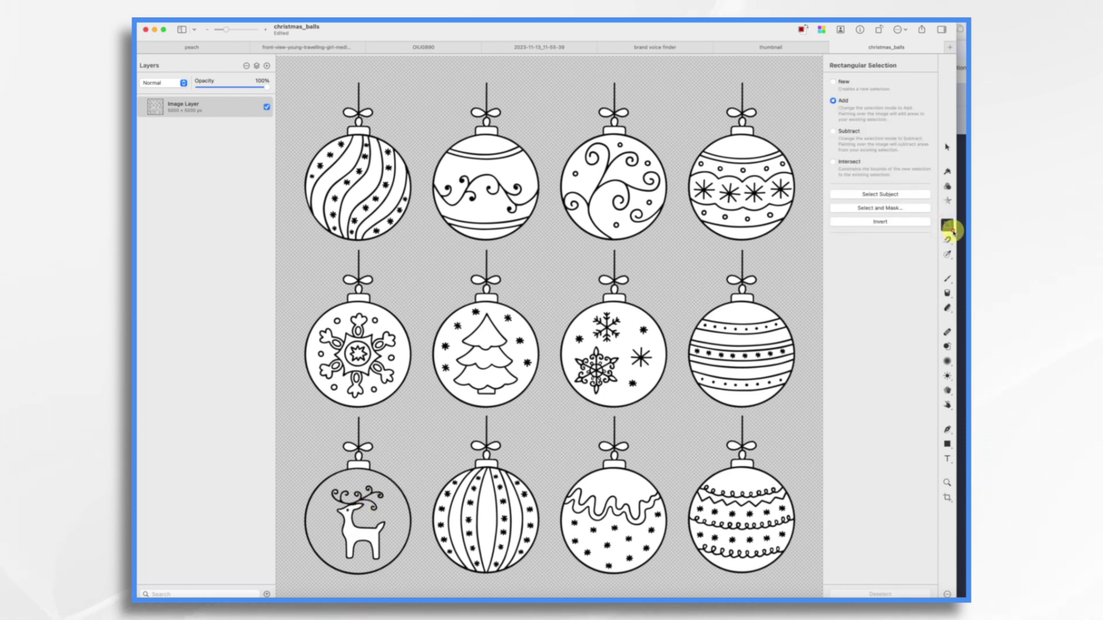
pyautogui.click(952, 232)
pyautogui.click(903, 260)
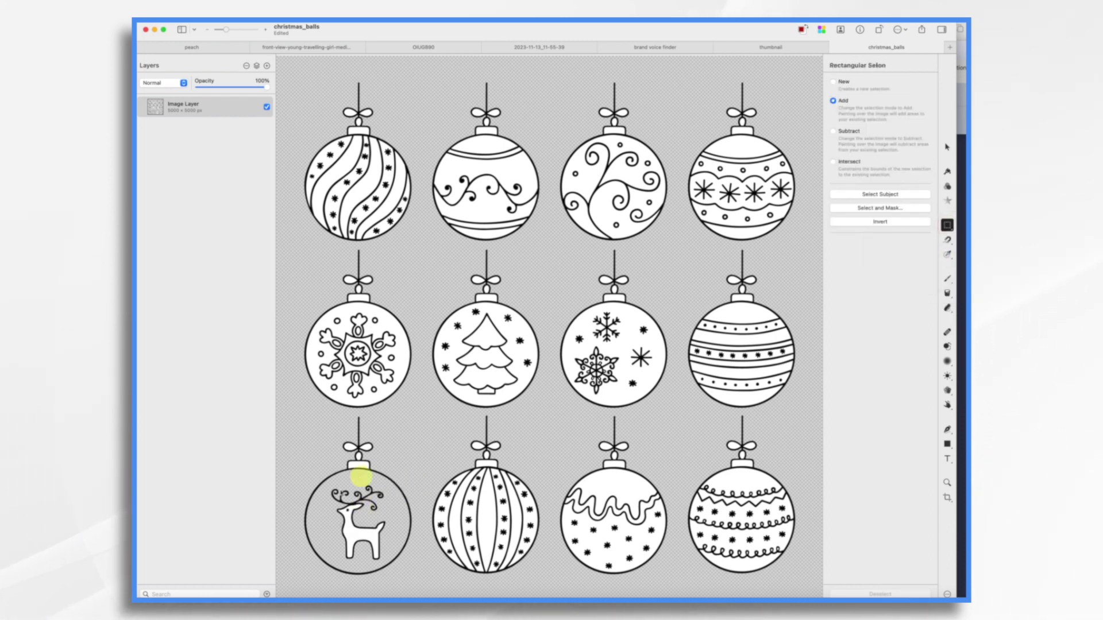
pyautogui.moveTo(329, 490); pyautogui.dragTo(394, 561)
pyautogui.moveTo(365, 501); pyautogui.dragTo(362, 475)
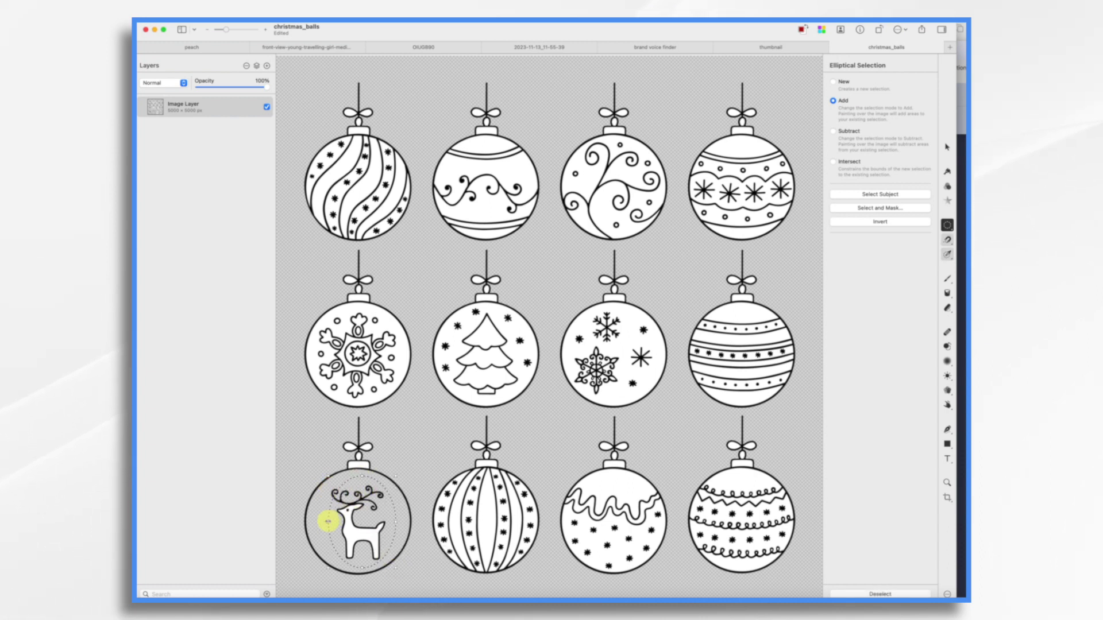
pyautogui.moveTo(327, 520); pyautogui.dragTo(318, 517)
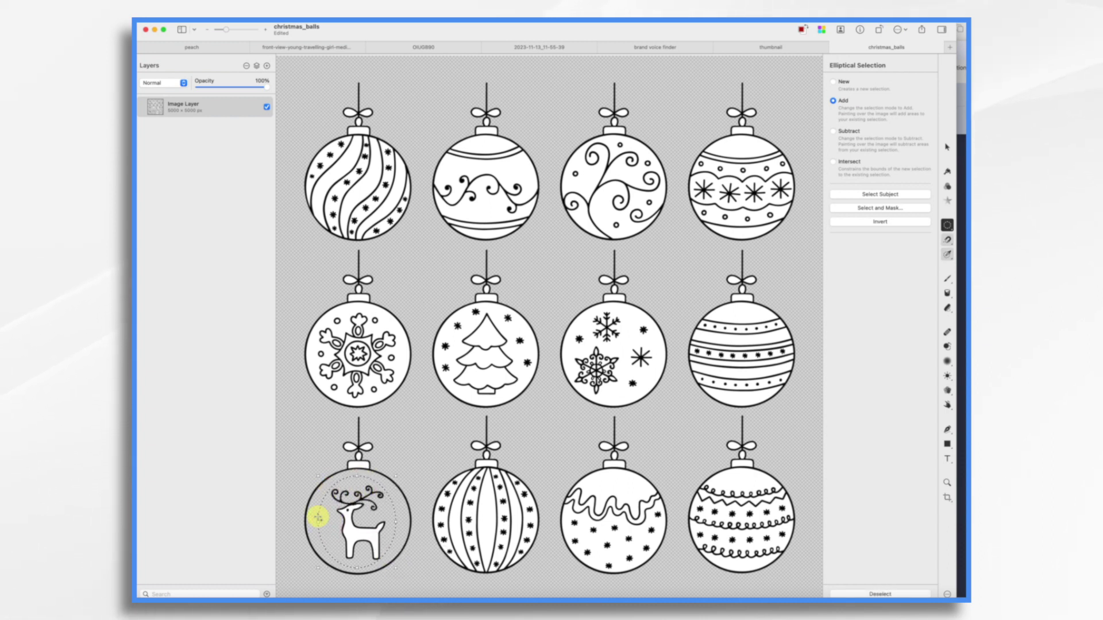
pyautogui.press('Delete')
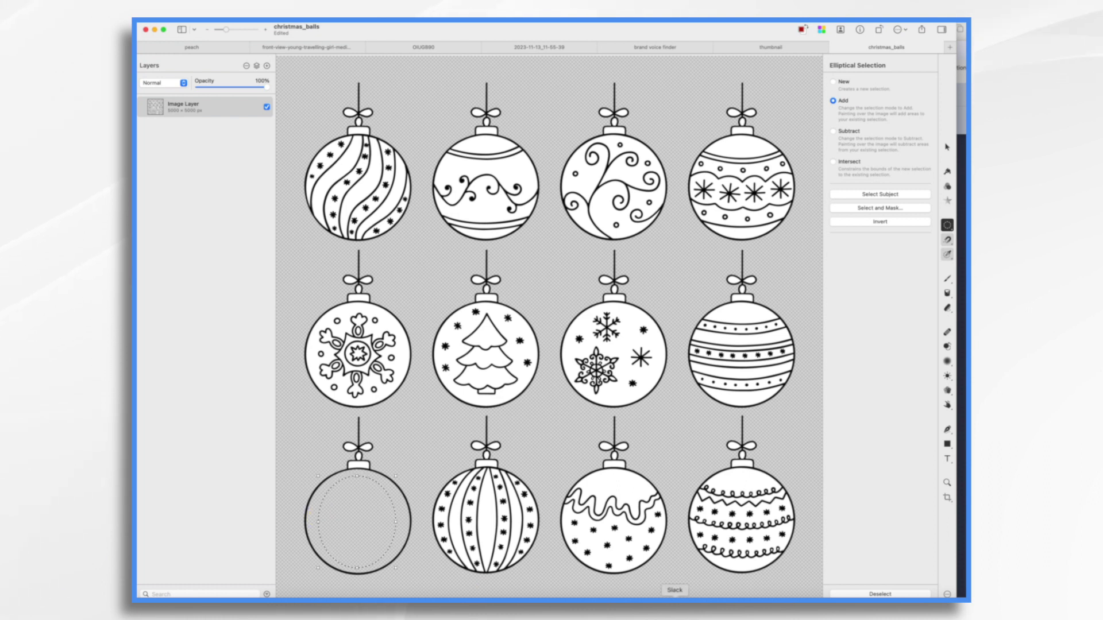
# - Crop the image down to the single empty ornament
pyautogui.click(947, 498)
pyautogui.moveTo(356, 465); pyautogui.dragTo(356, 407)
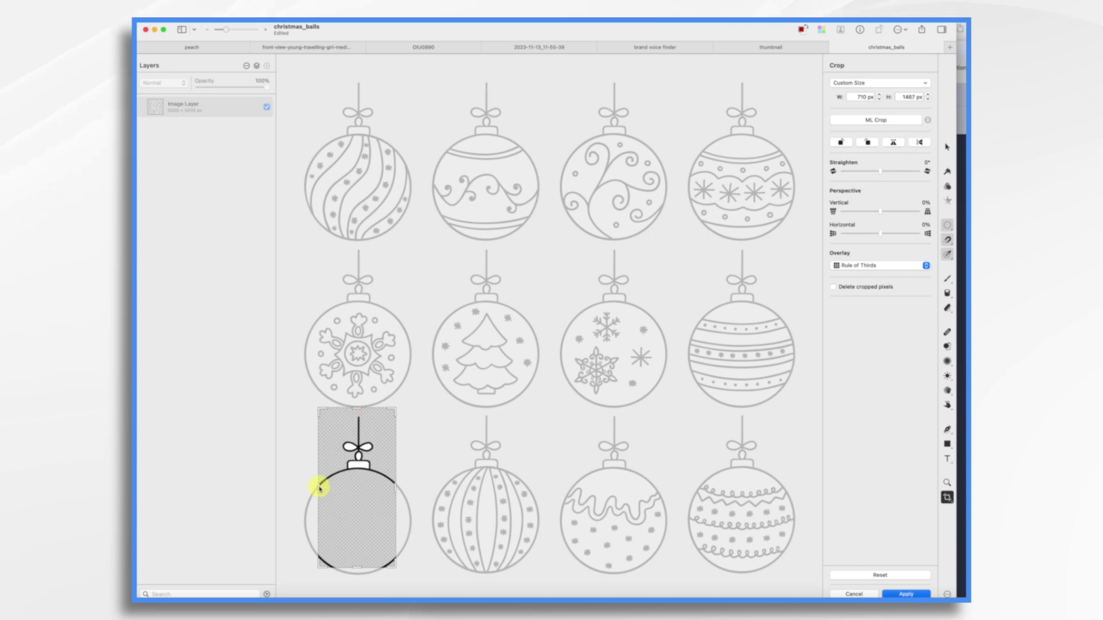
pyautogui.moveTo(313, 489); pyautogui.dragTo(288, 488)
pyautogui.moveTo(396, 494); pyautogui.dragTo(419, 495)
pyautogui.moveTo(353, 566); pyautogui.dragTo(353, 590)
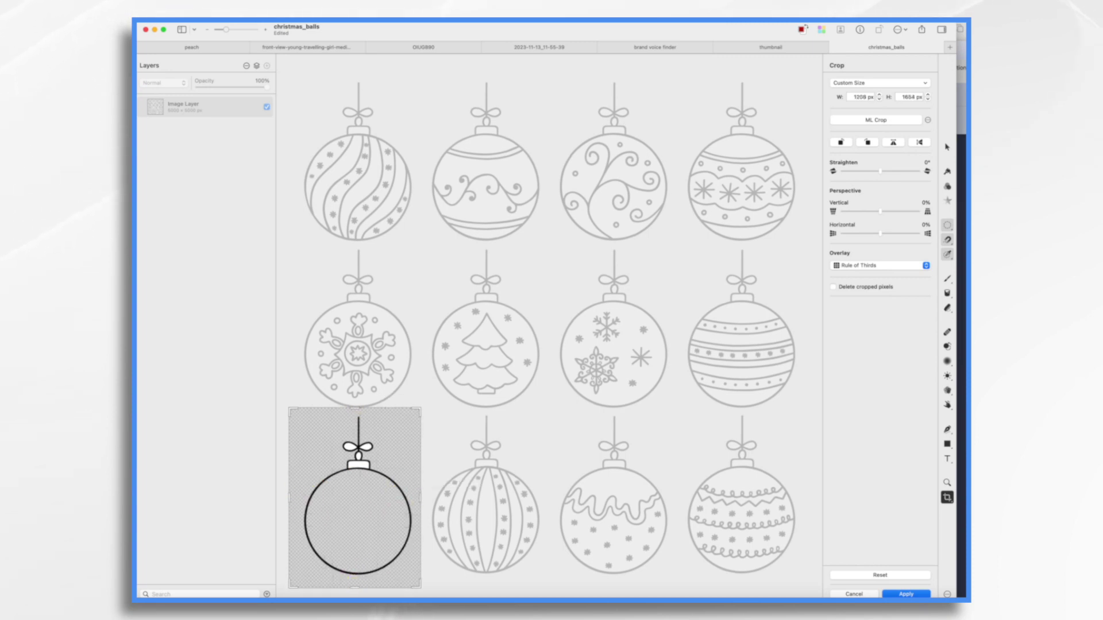
pyautogui.click(905, 594)
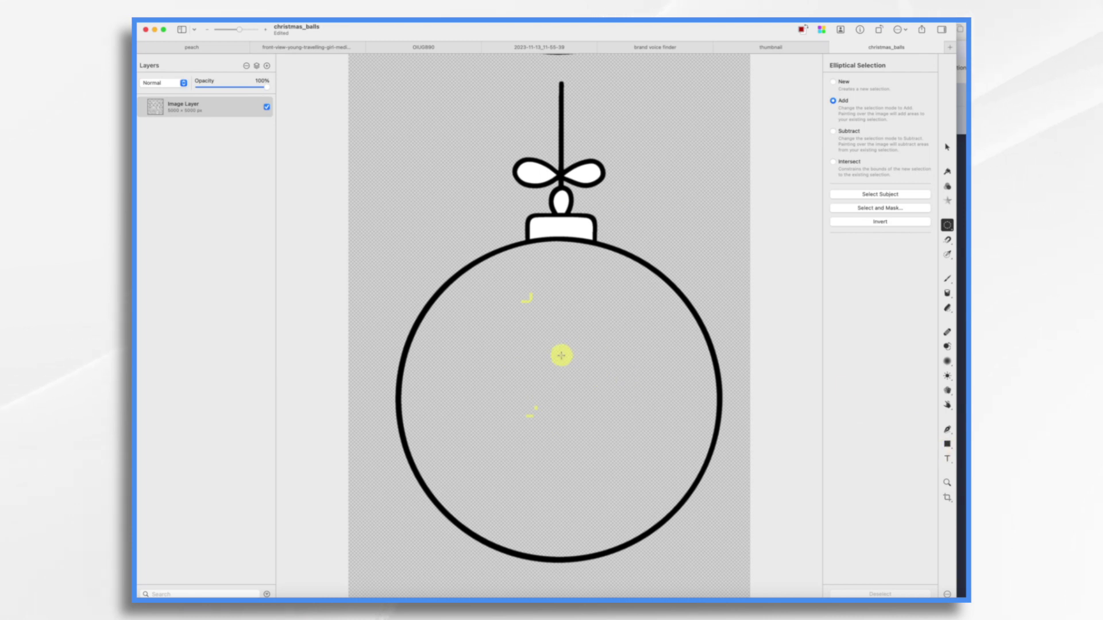
# - Draw a 955 px ellipse inside the ornament ball and move it below Image Layer
pyautogui.click(947, 445)
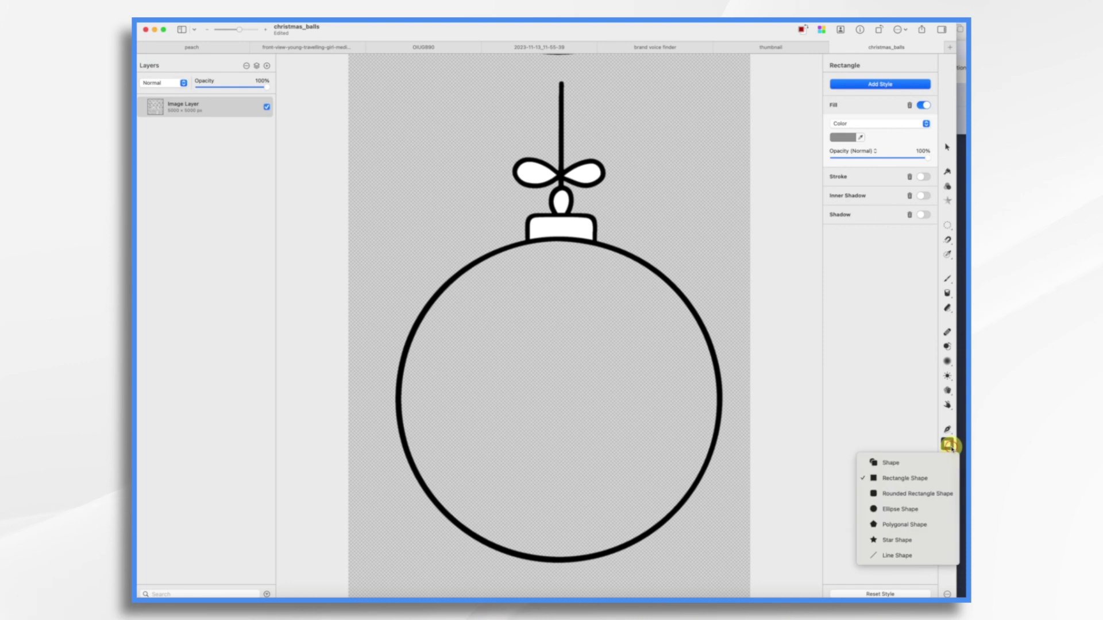
pyautogui.click(892, 512)
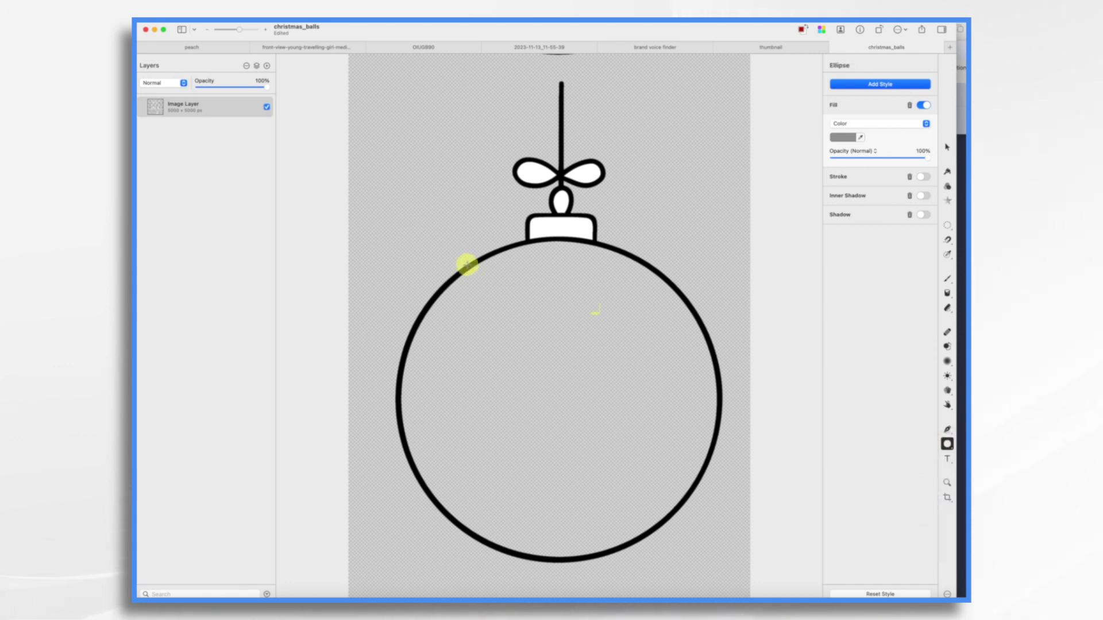
pyautogui.moveTo(467, 264); pyautogui.dragTo(719, 513)
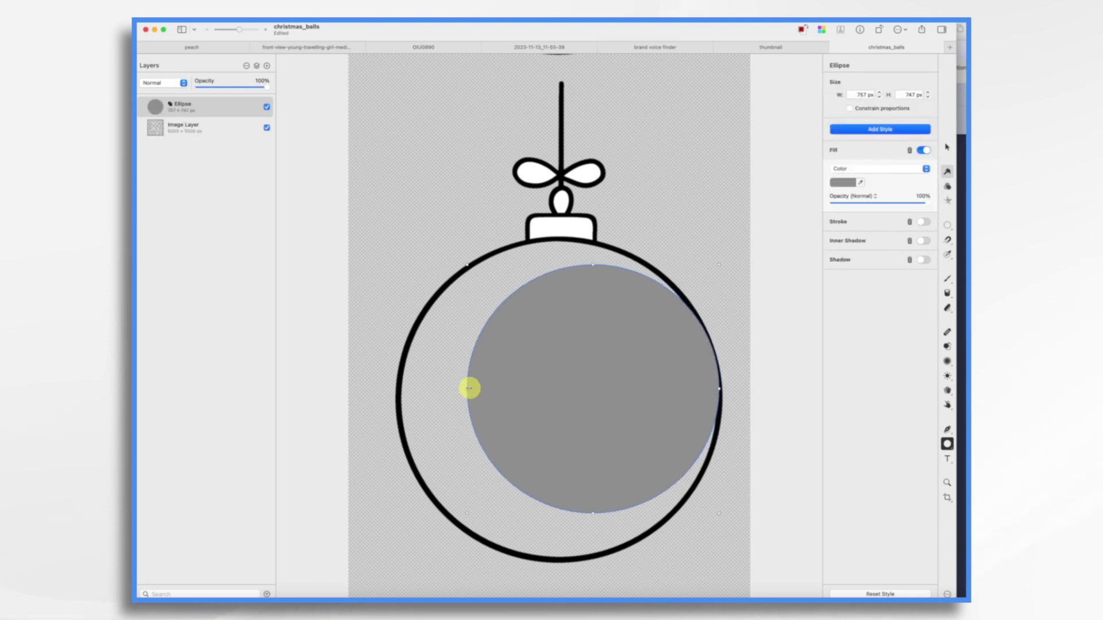
pyautogui.moveTo(469, 388); pyautogui.dragTo(401, 377)
pyautogui.moveTo(560, 265); pyautogui.dragTo(560, 240)
pyautogui.moveTo(558, 513); pyautogui.dragTo(561, 558)
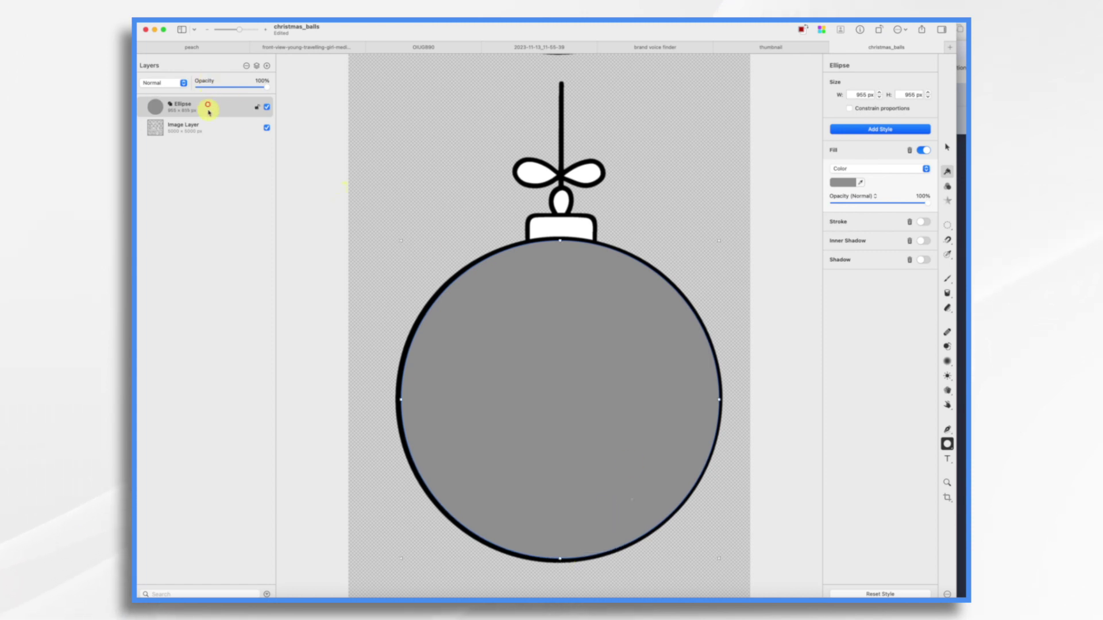
pyautogui.moveTo(209, 116); pyautogui.dragTo(206, 140)
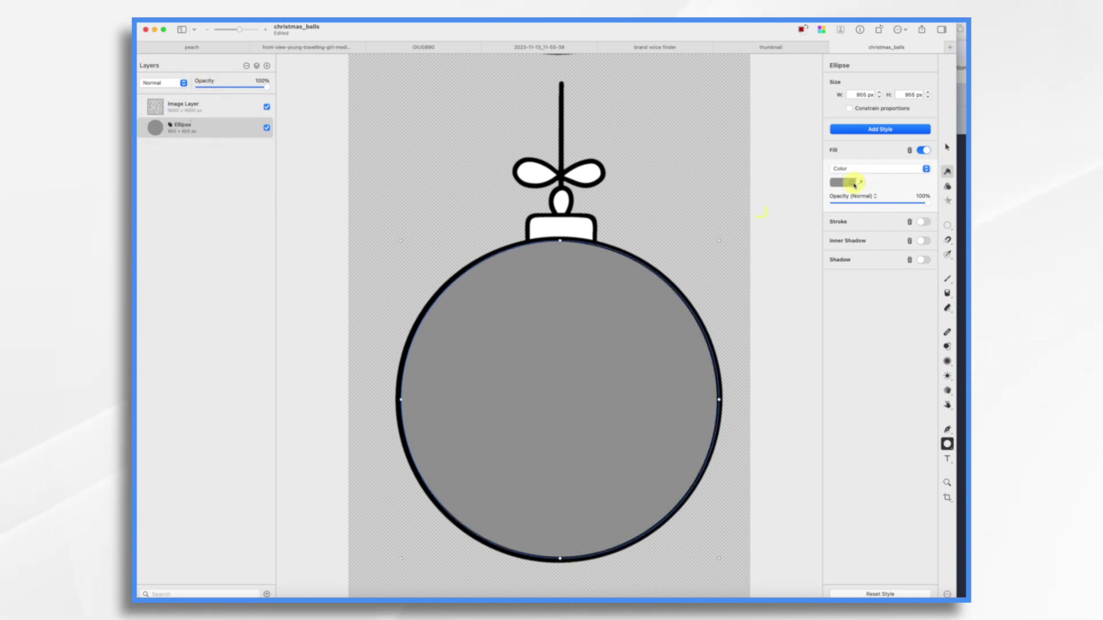
# - Set the ellipse's fill colour to white
pyautogui.click(853, 182)
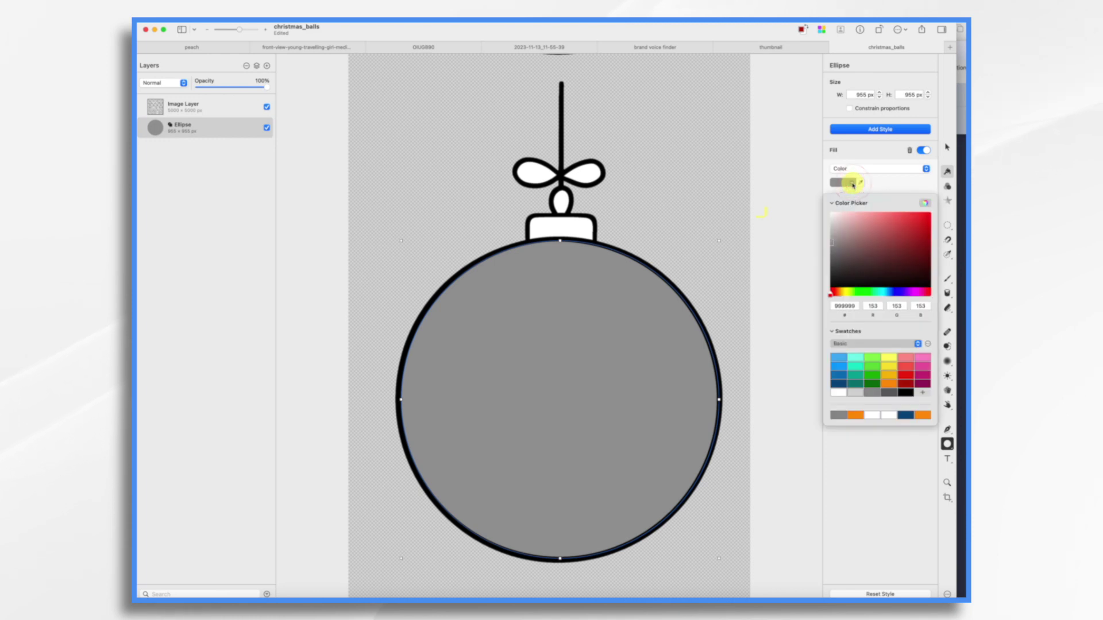
pyautogui.click(910, 376)
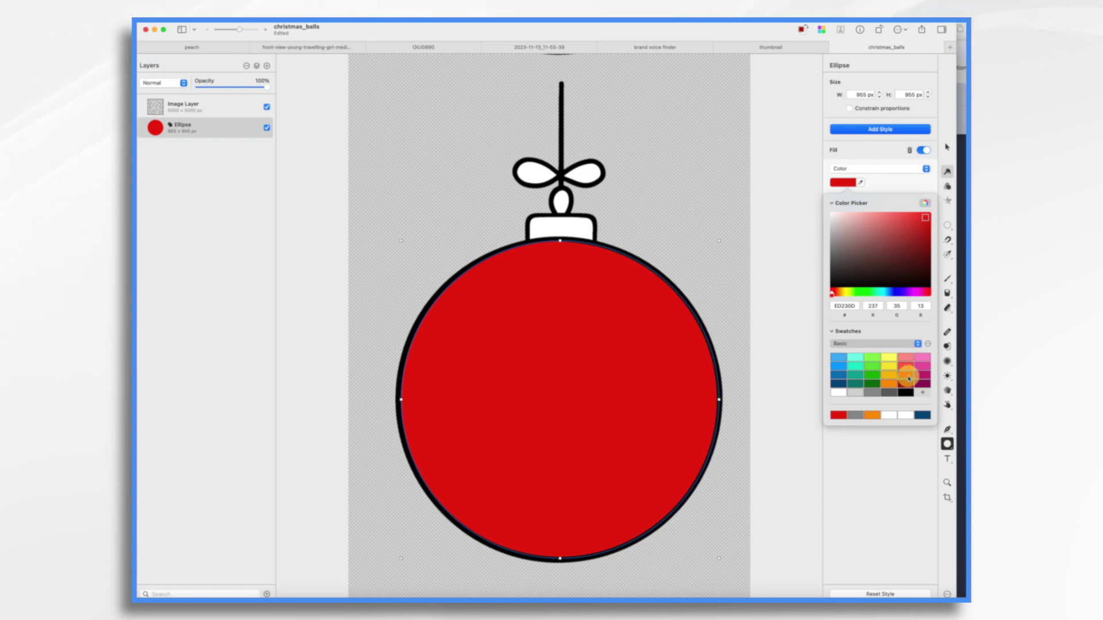
pyautogui.click(838, 393)
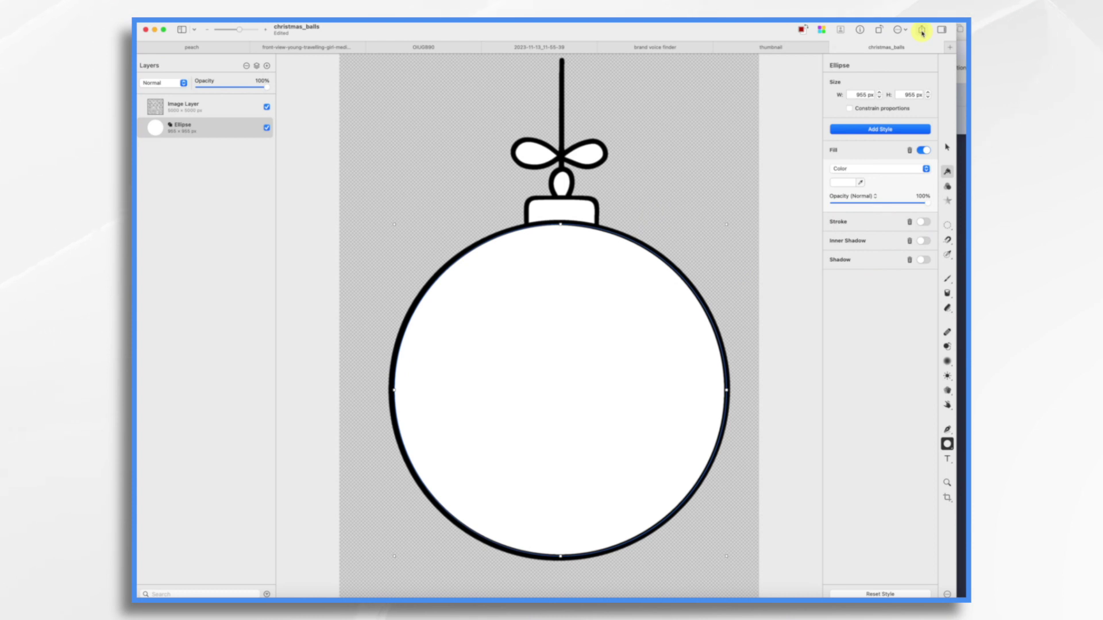
# - Open the image's share options and remove the old ornament from the Doodly scene
pyautogui.click(921, 31)
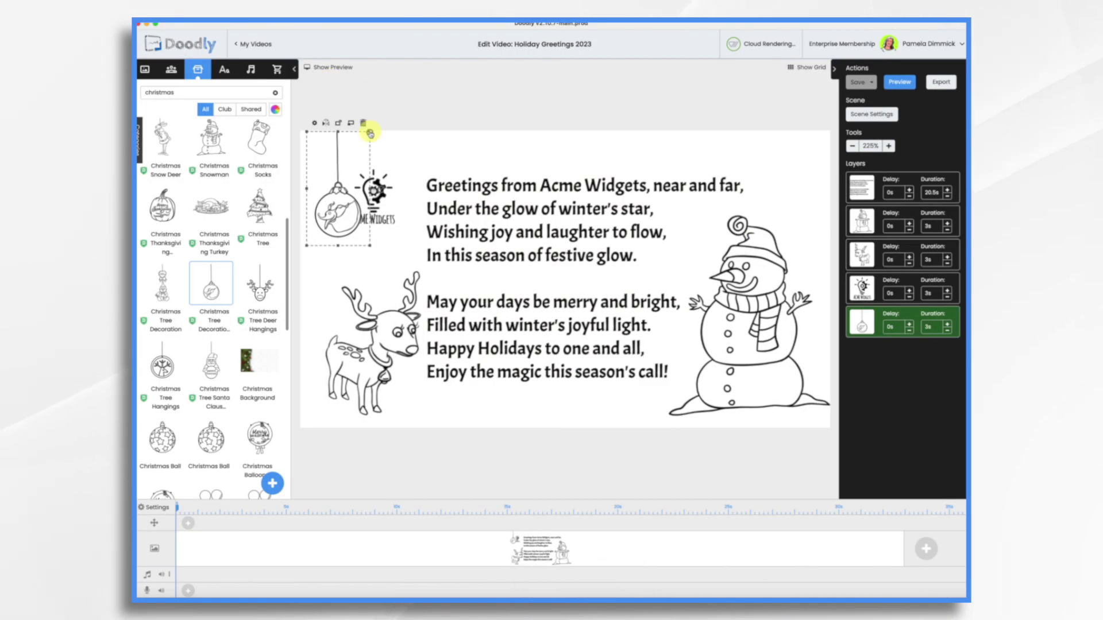
pyautogui.click(364, 124)
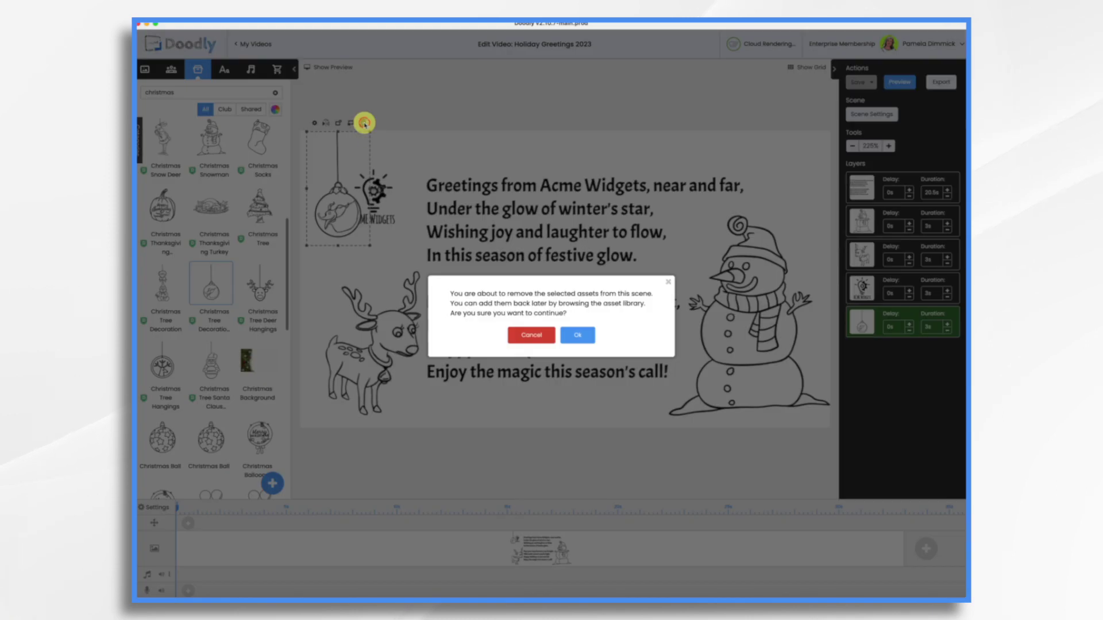
pyautogui.click(576, 334)
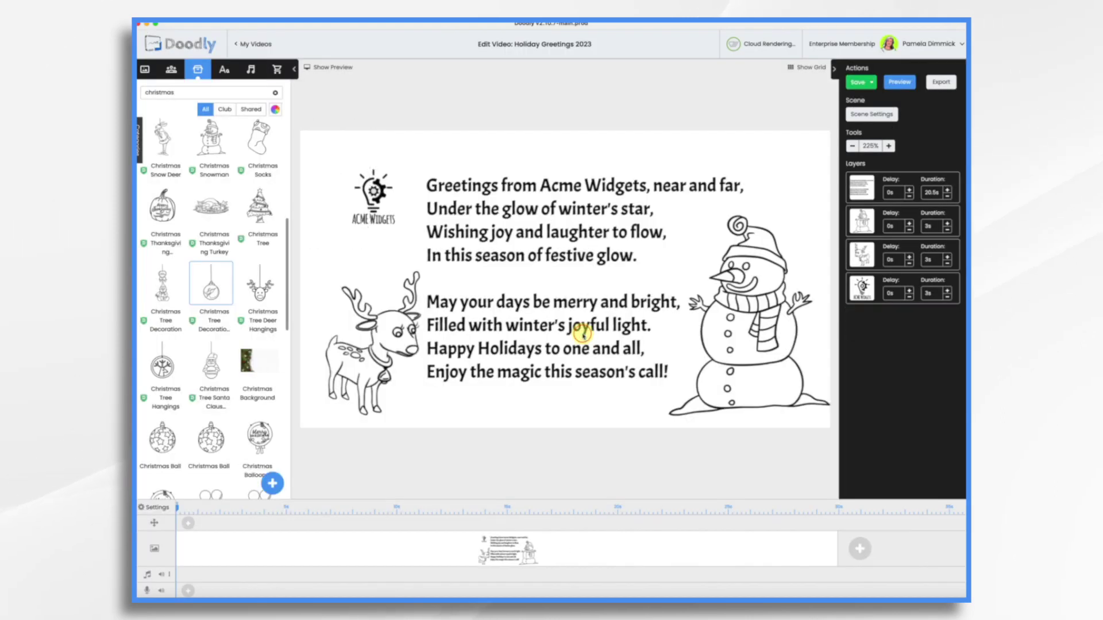
# - Add christmas_balls.png as a custom prop at top-left with the Acme Widgets logo inside
pyautogui.click(274, 485)
pyautogui.click(568, 309)
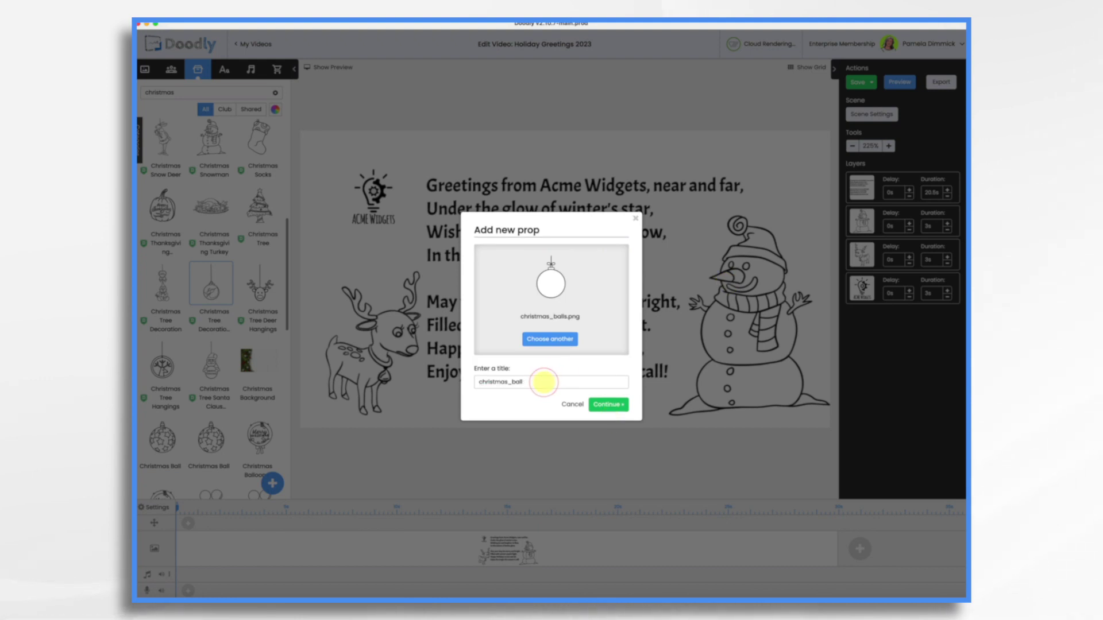
pyautogui.click(609, 406)
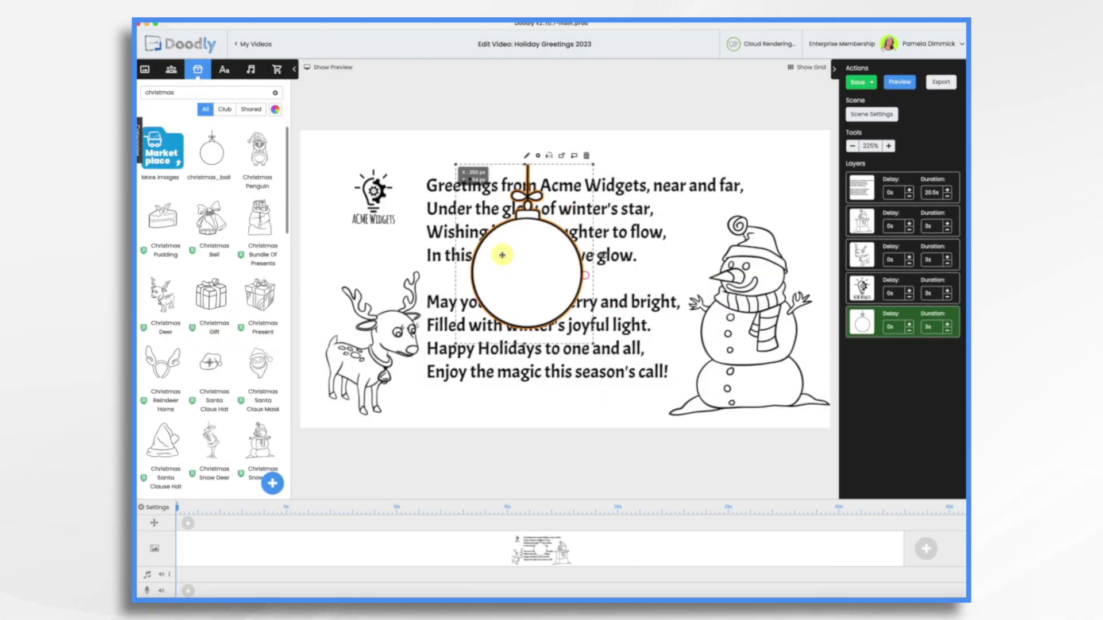
pyautogui.moveTo(473, 246); pyautogui.dragTo(389, 225)
pyautogui.moveTo(860, 320); pyautogui.dragTo(866, 288)
pyautogui.moveTo(371, 187); pyautogui.dragTo(382, 225)
# - Delete the reindeer from the scene
pyautogui.click(361, 352)
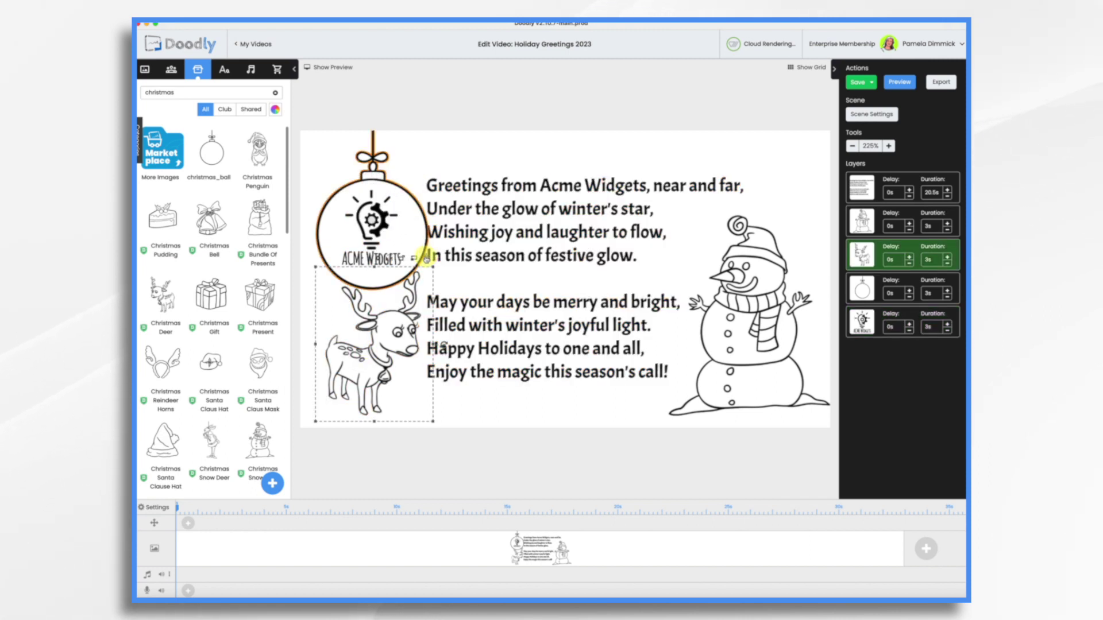
pyautogui.press('Delete')
pyautogui.click(583, 342)
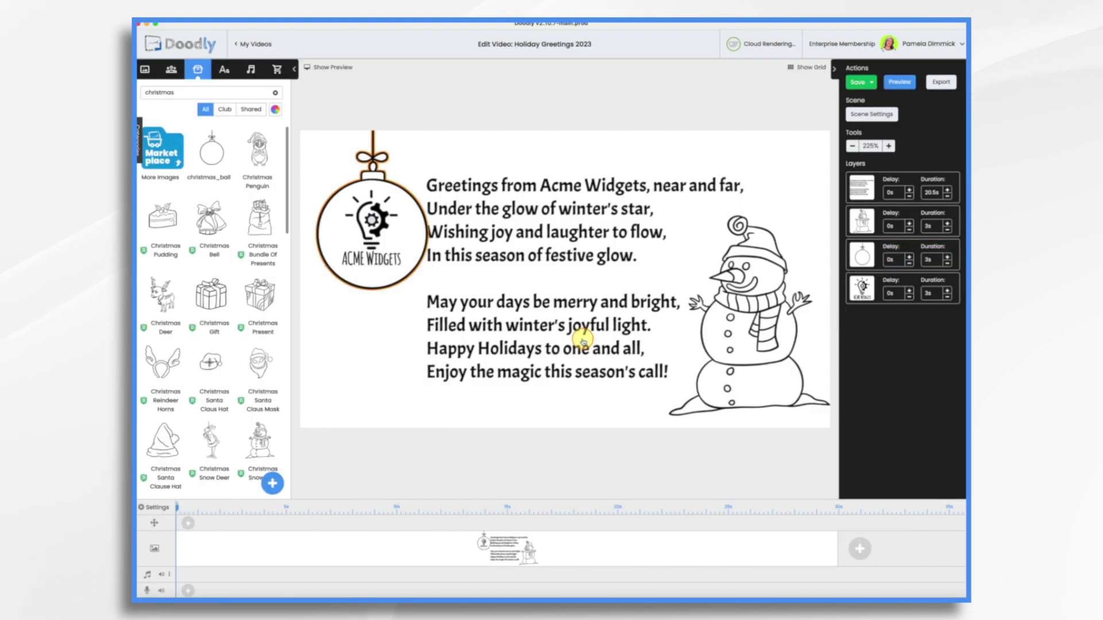
# - Scroll the Christmas snow results and open the 'Vector realistic snowflake border' detail page
pyautogui.click(556, 189)
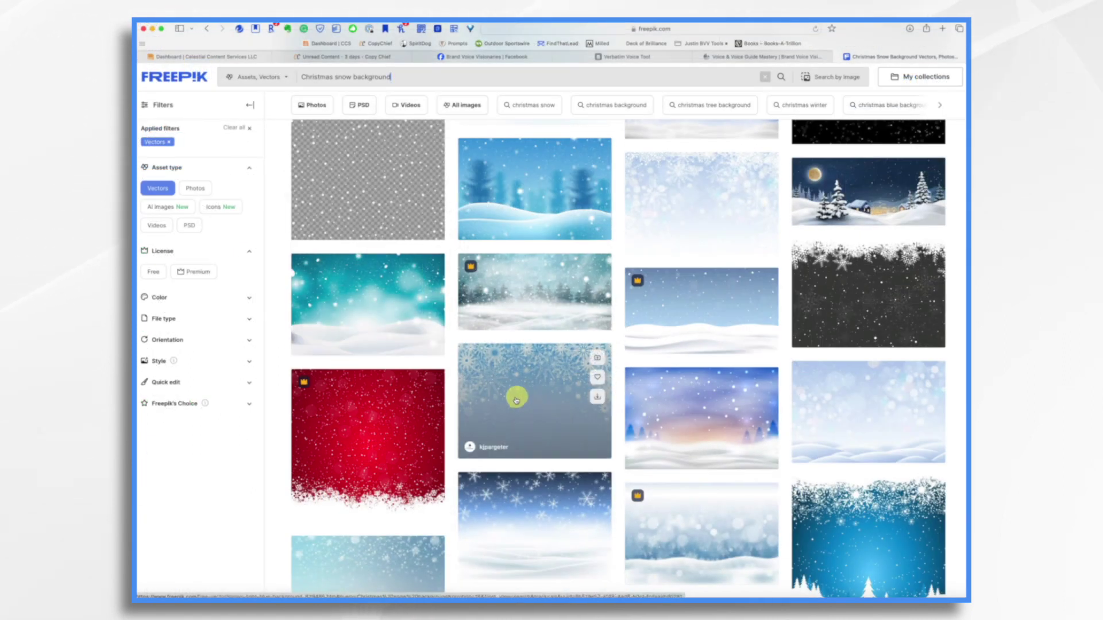
pyautogui.scroll(-5, 517, 401)
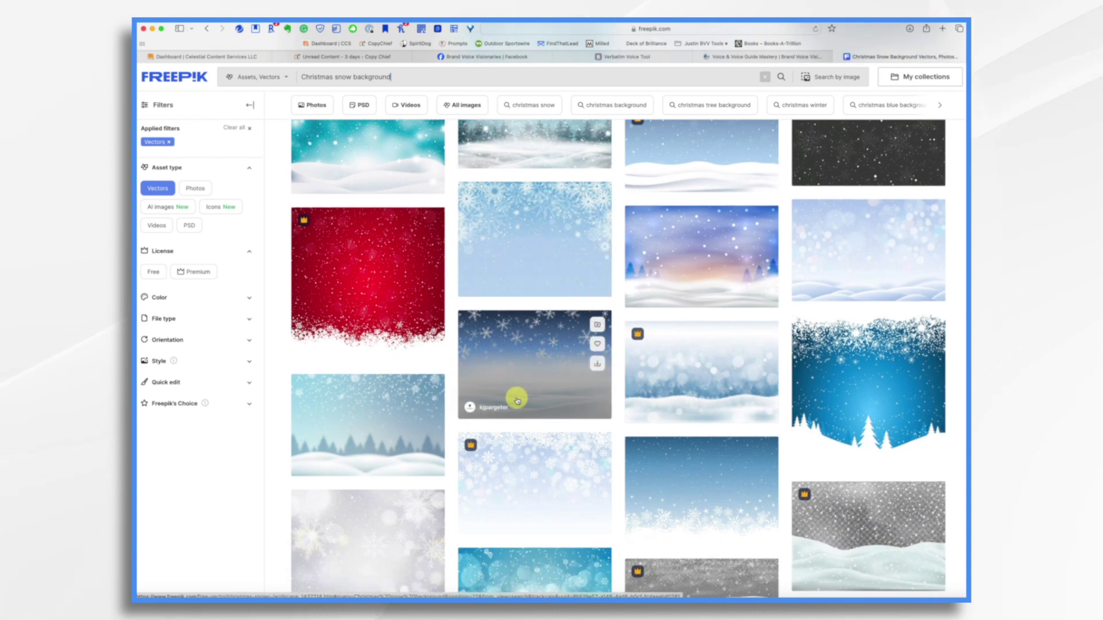
pyautogui.scroll(-1, 517, 401)
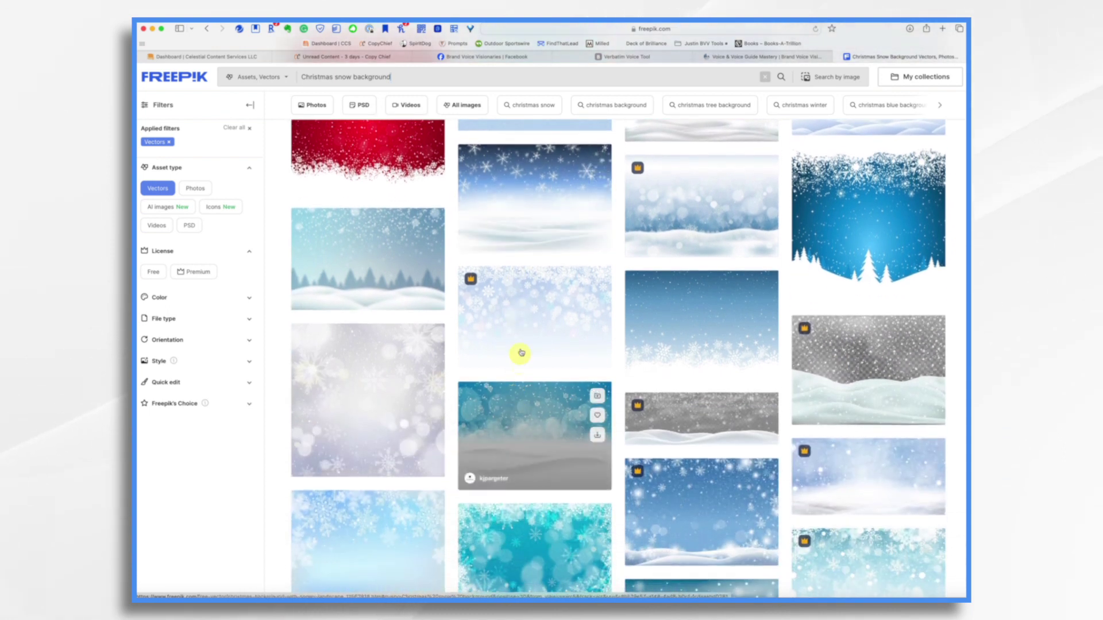
pyautogui.click(526, 301)
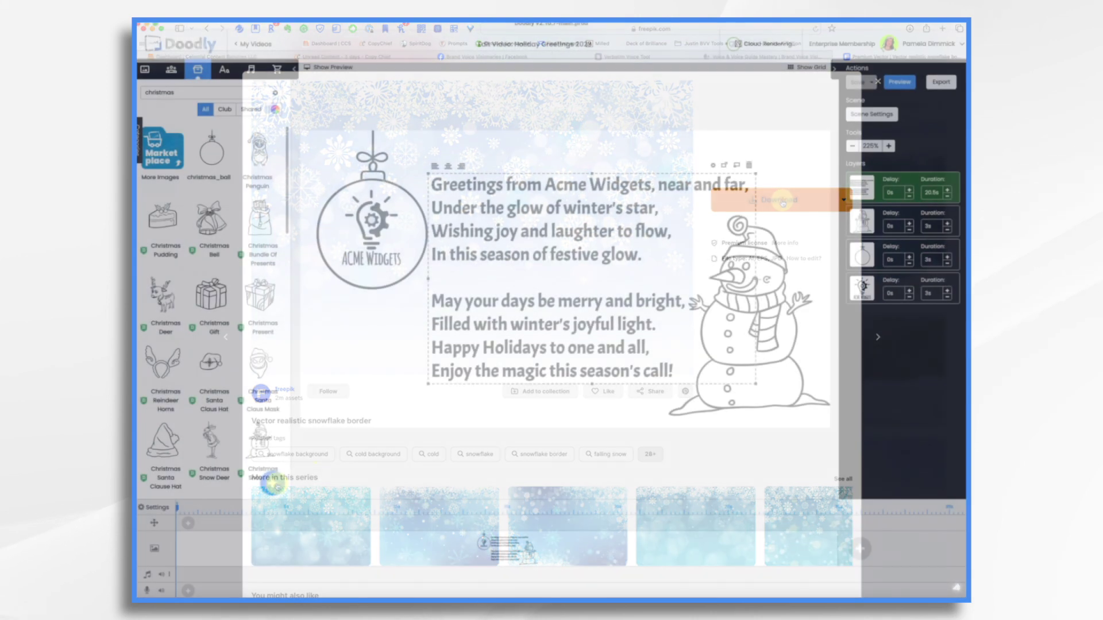
# - Upload the downloaded snowflake .jpg as a new custom prop called 'Christmas snow background'
pyautogui.click(276, 484)
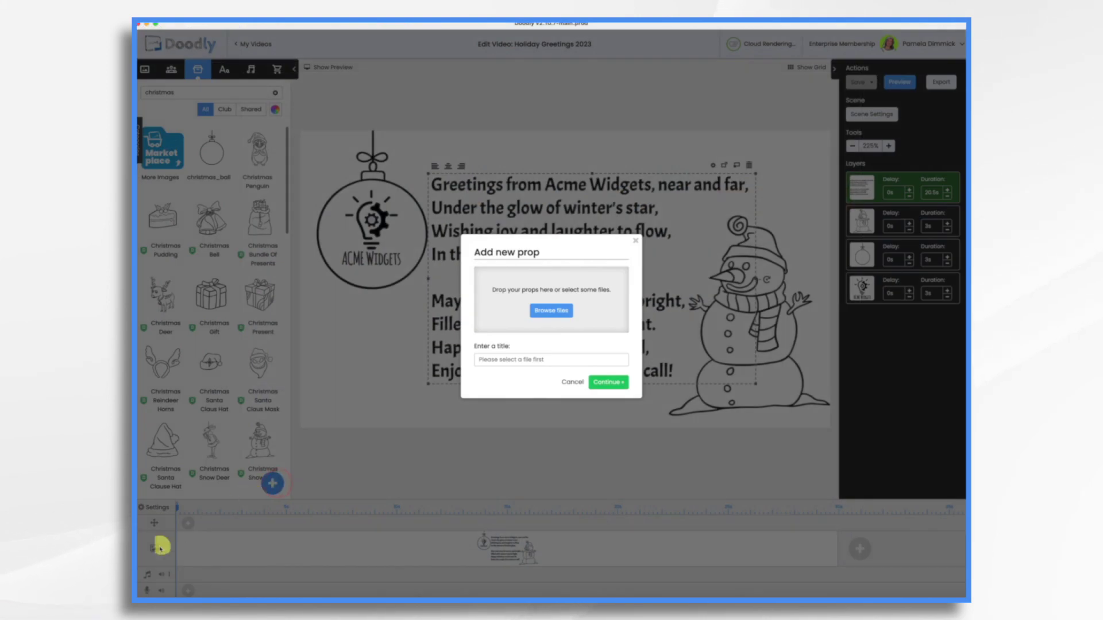
pyautogui.press('super+Tab')
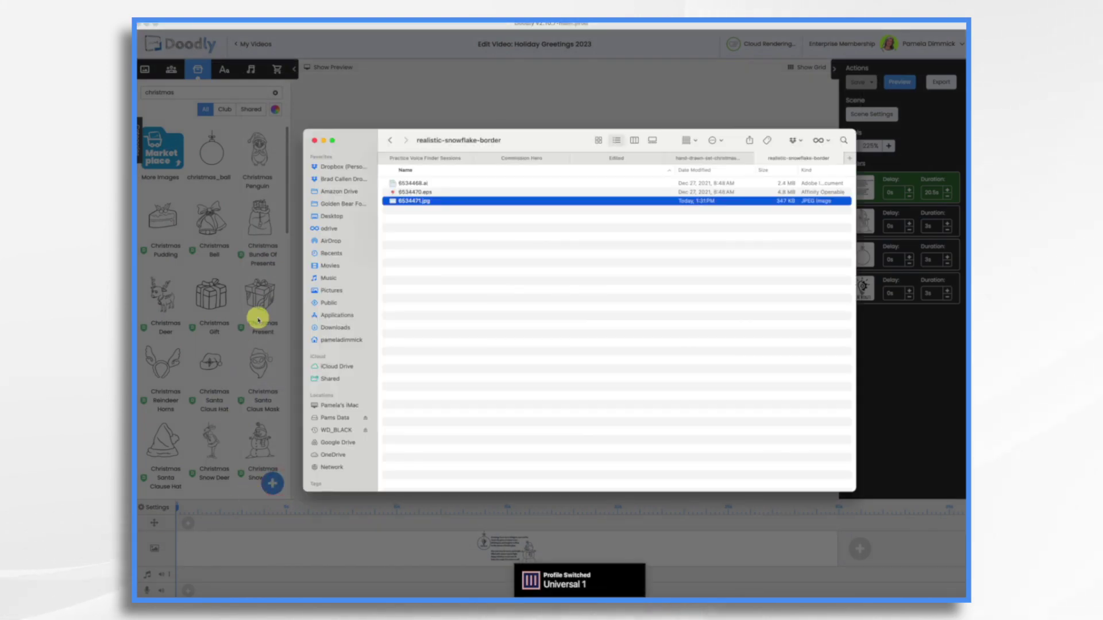
pyautogui.moveTo(419, 205); pyautogui.dragTo(566, 304)
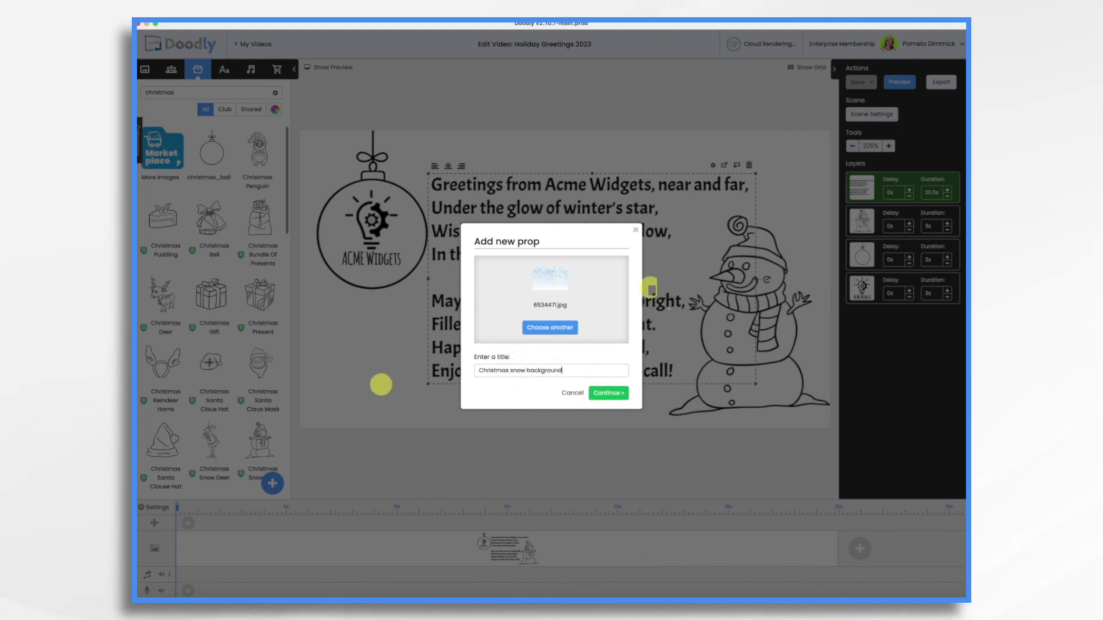
pyautogui.click(608, 393)
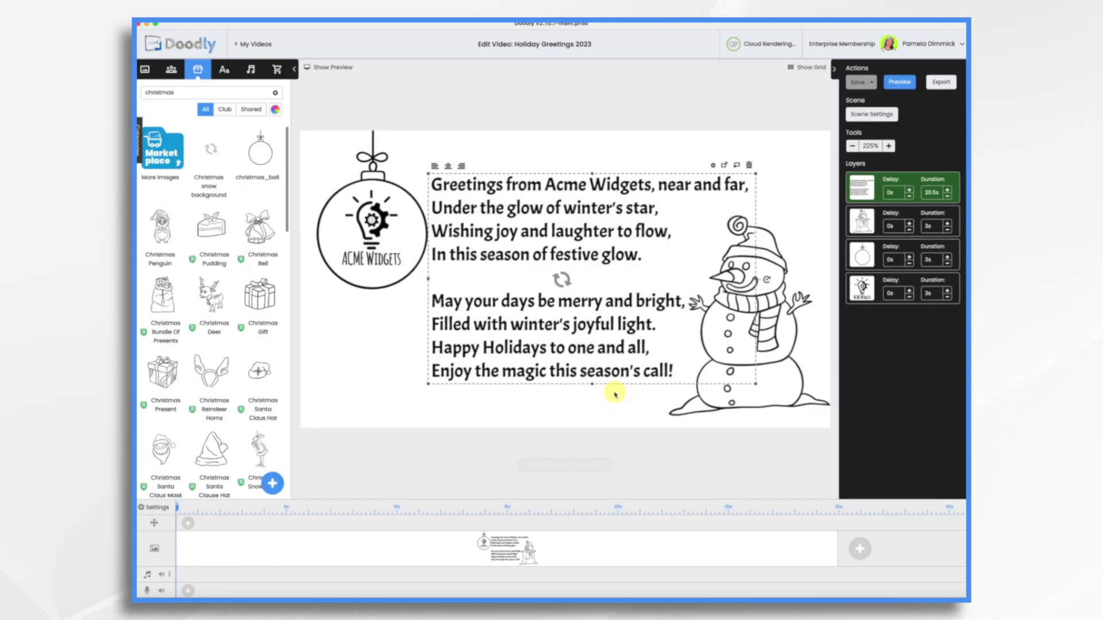
# - Stretch the snow background over the whole canvas, move it behind all elements, and save
pyautogui.moveTo(570, 305); pyautogui.dragTo(827, 475)
pyautogui.moveTo(694, 306); pyautogui.dragTo(694, 259)
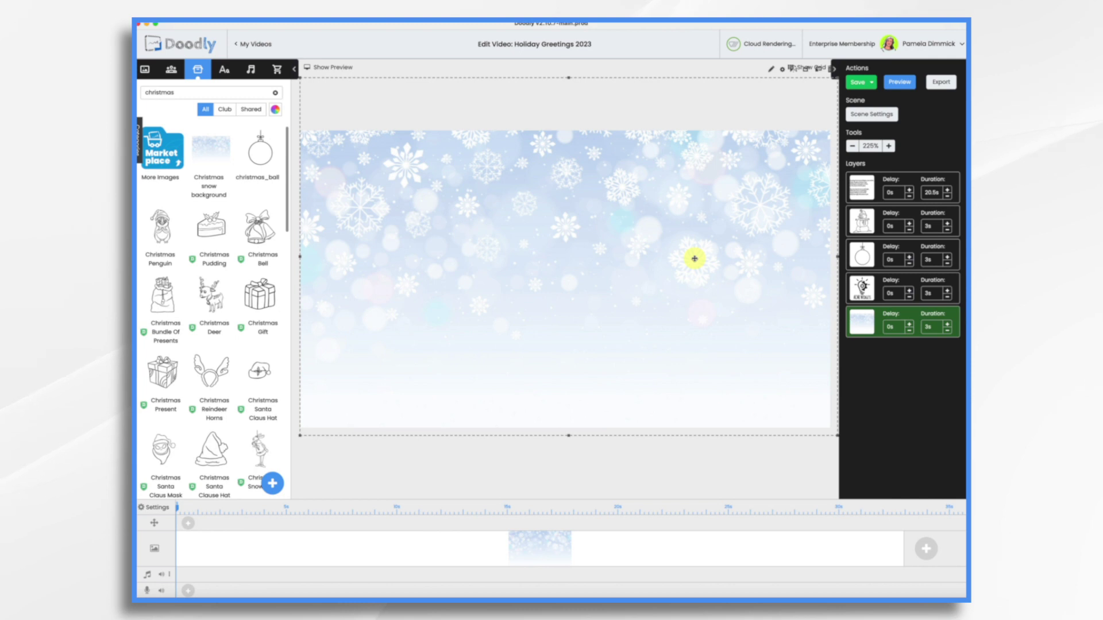
pyautogui.moveTo(875, 327); pyautogui.dragTo(870, 195)
pyautogui.click(931, 199)
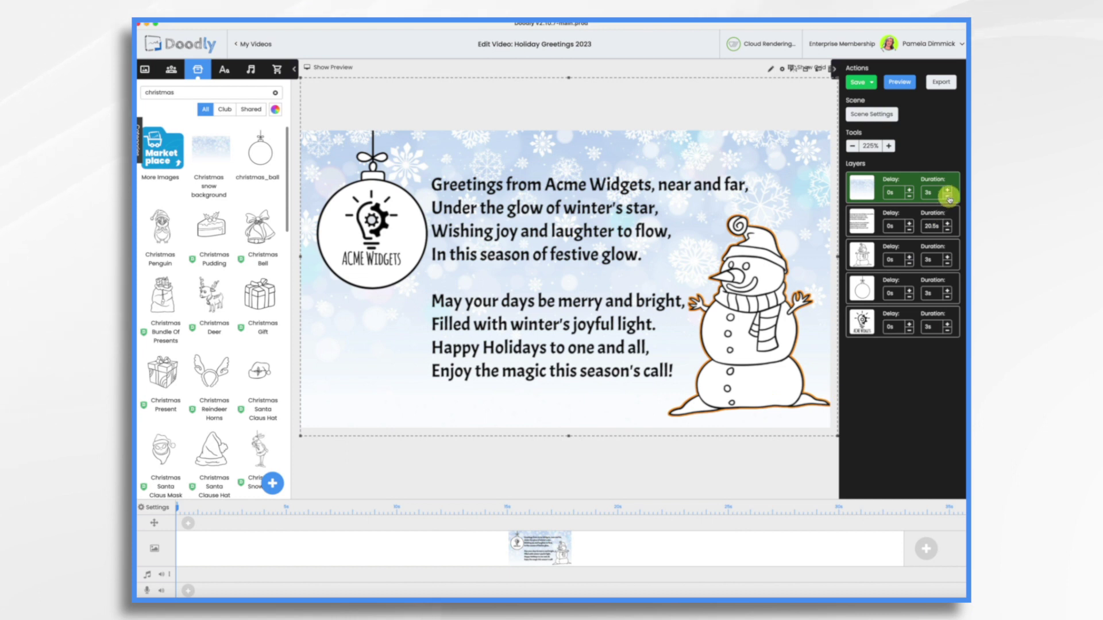
pyautogui.click(343, 340)
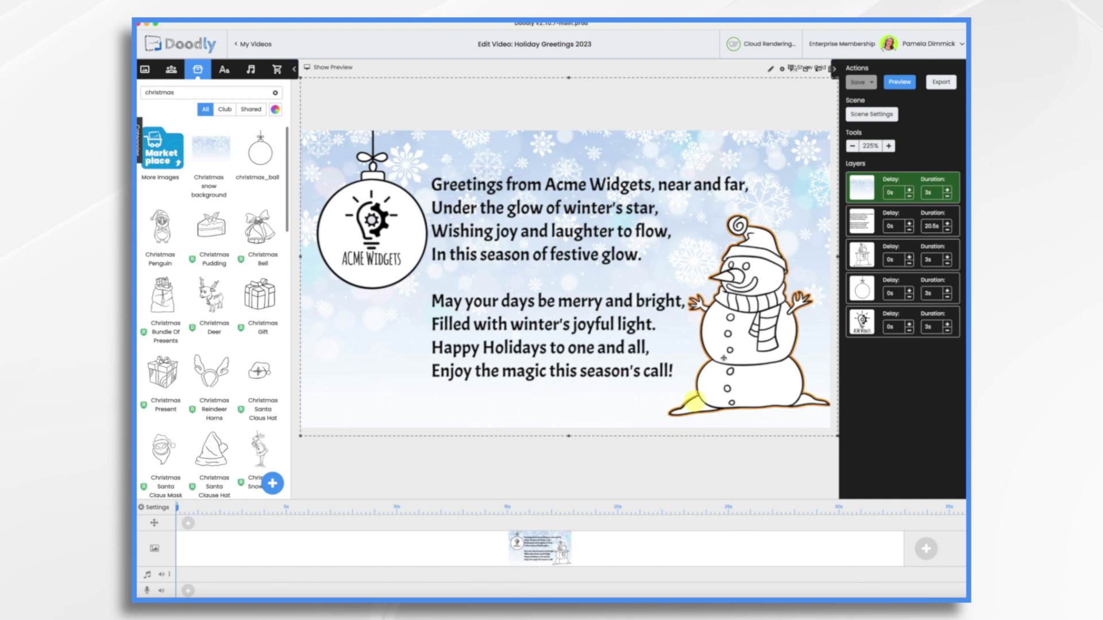
pyautogui.click(905, 85)
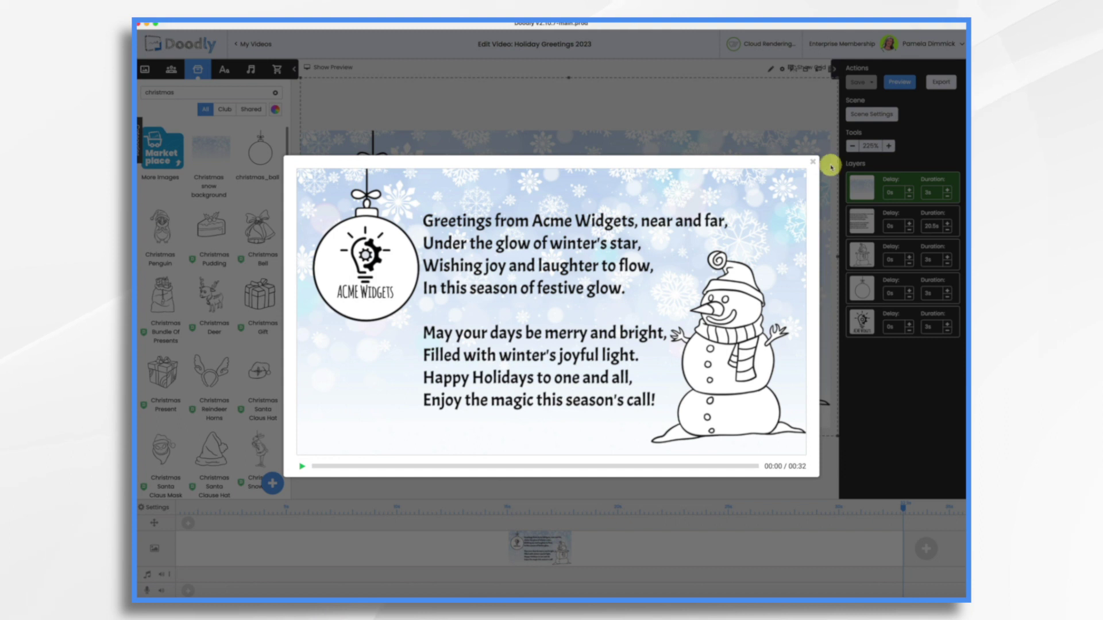
pyautogui.click(811, 164)
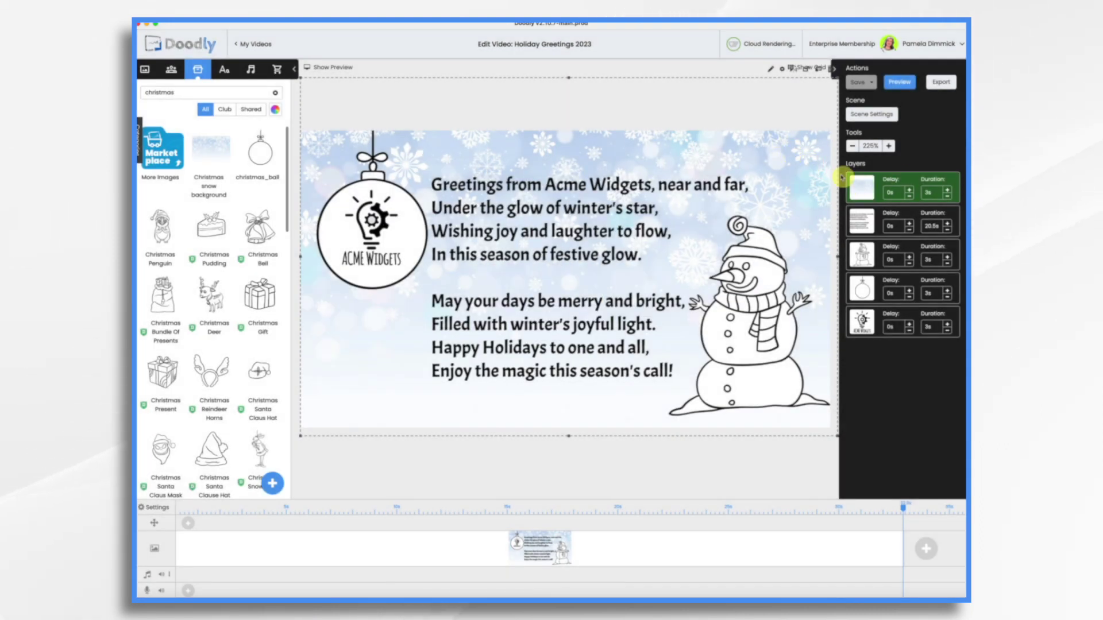
# - Set the snow background's reveal mode to Fade instead of drawing
pyautogui.click(772, 69)
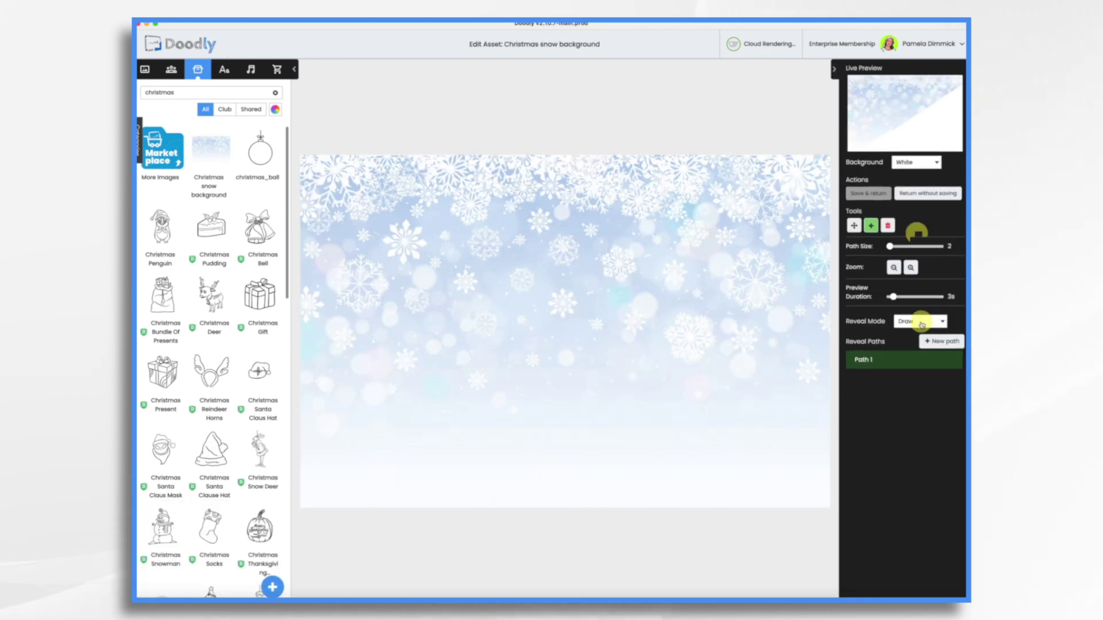
pyautogui.click(920, 321)
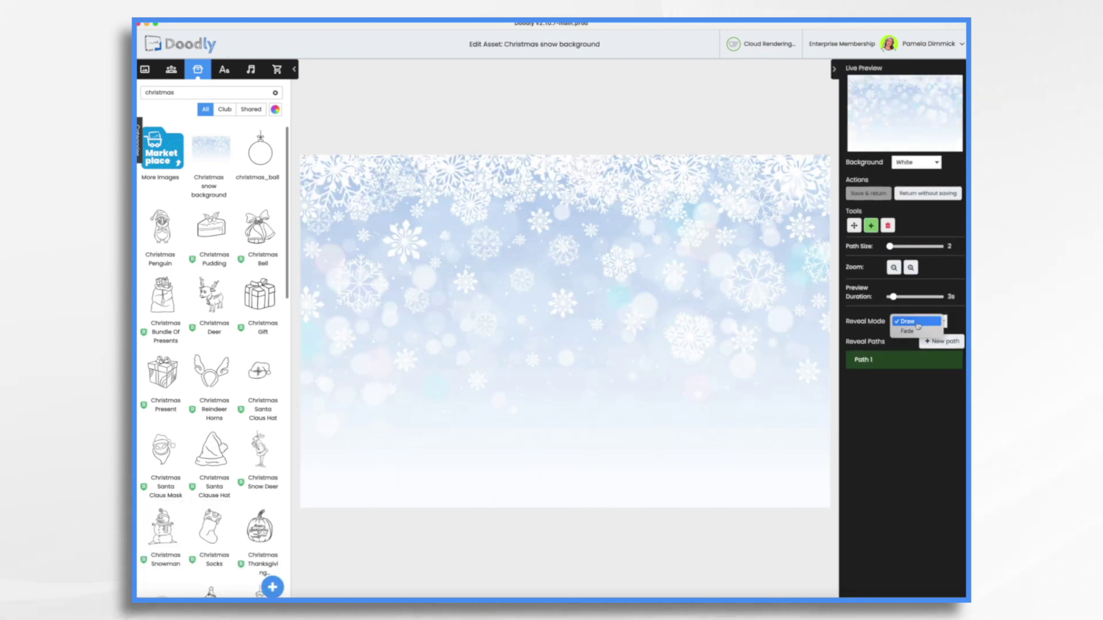
pyautogui.click(910, 332)
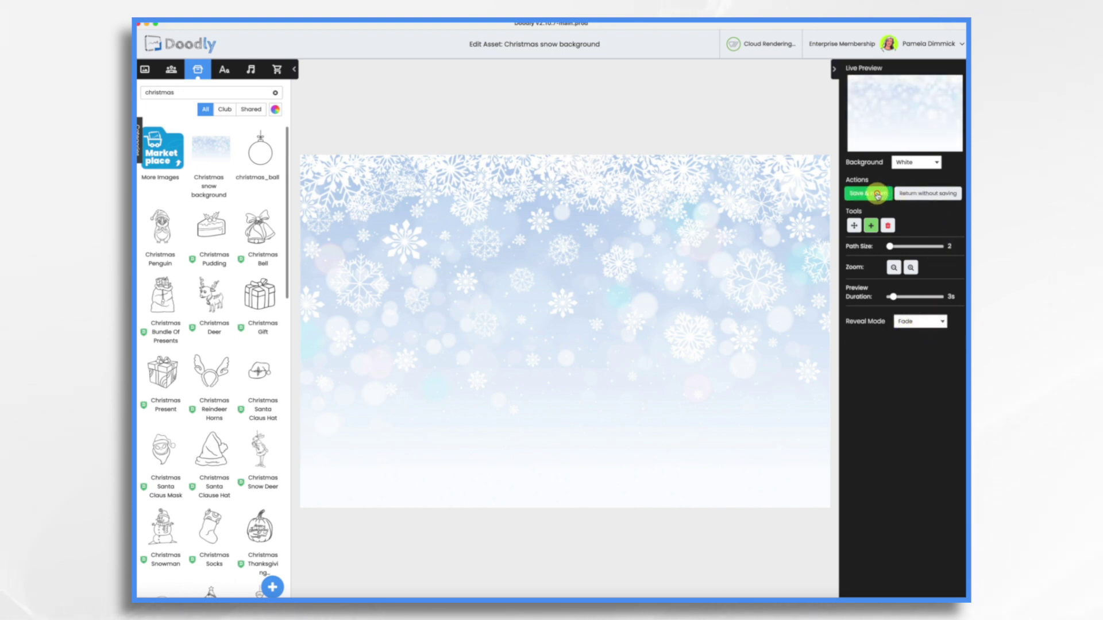
pyautogui.click(877, 194)
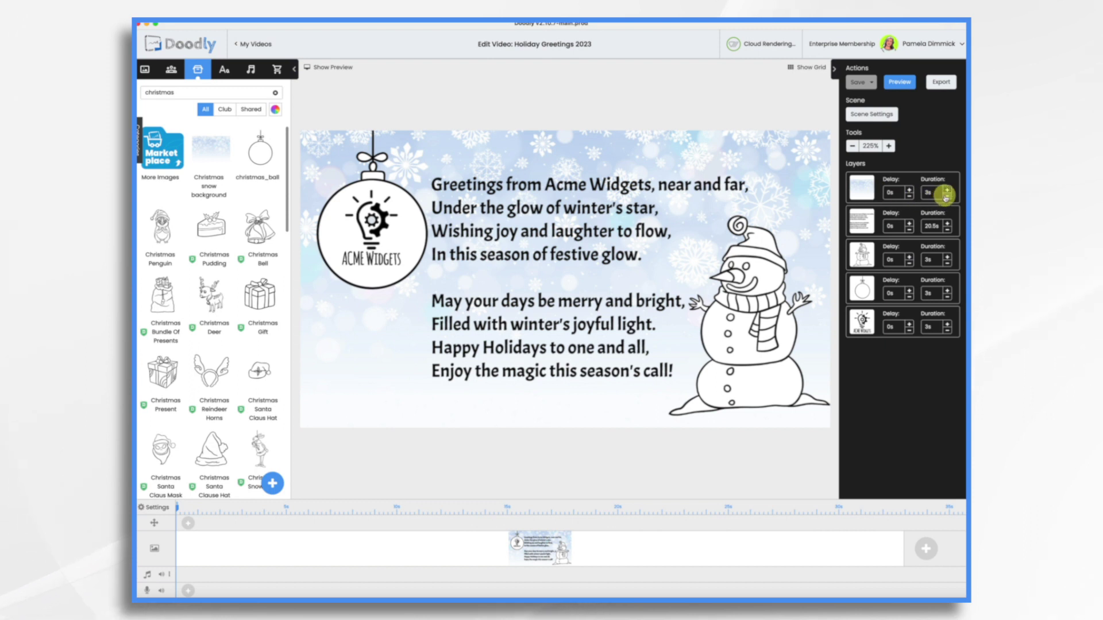
# - Cut the snow background's duration down to 1s and save the video
pyautogui.click(948, 197)
pyautogui.click(948, 196)
pyautogui.click(948, 196)
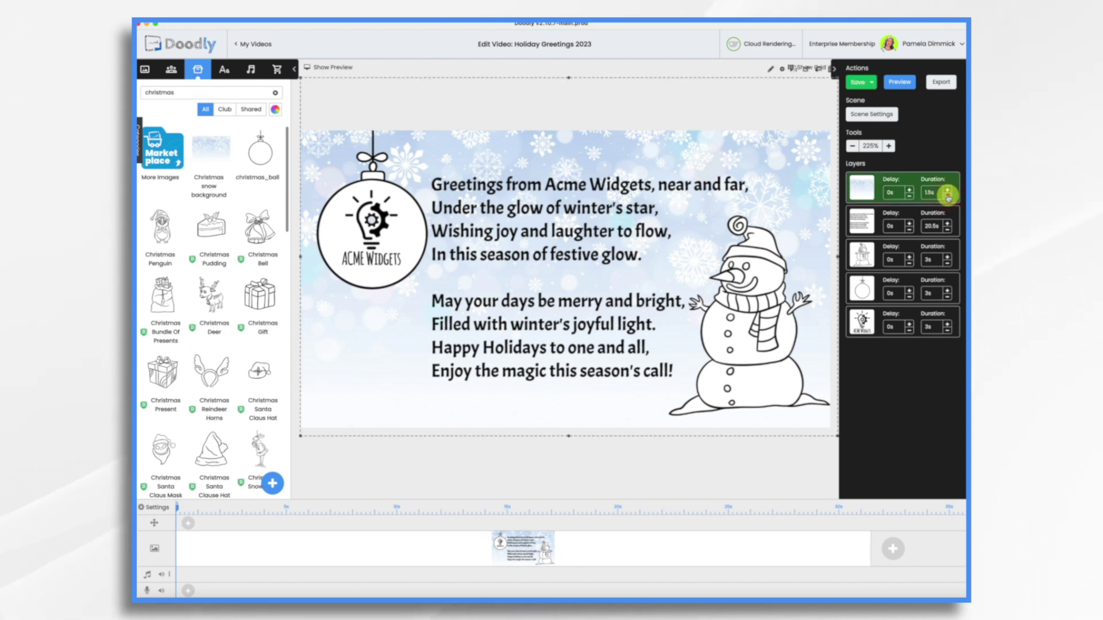
pyautogui.click(947, 196)
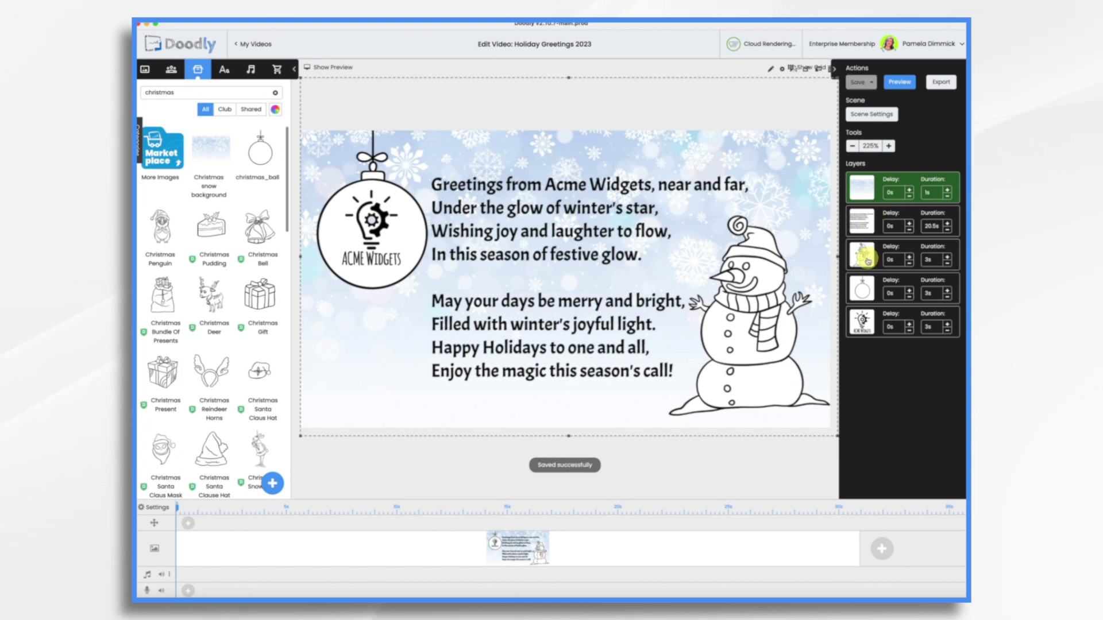
pyautogui.click(868, 260)
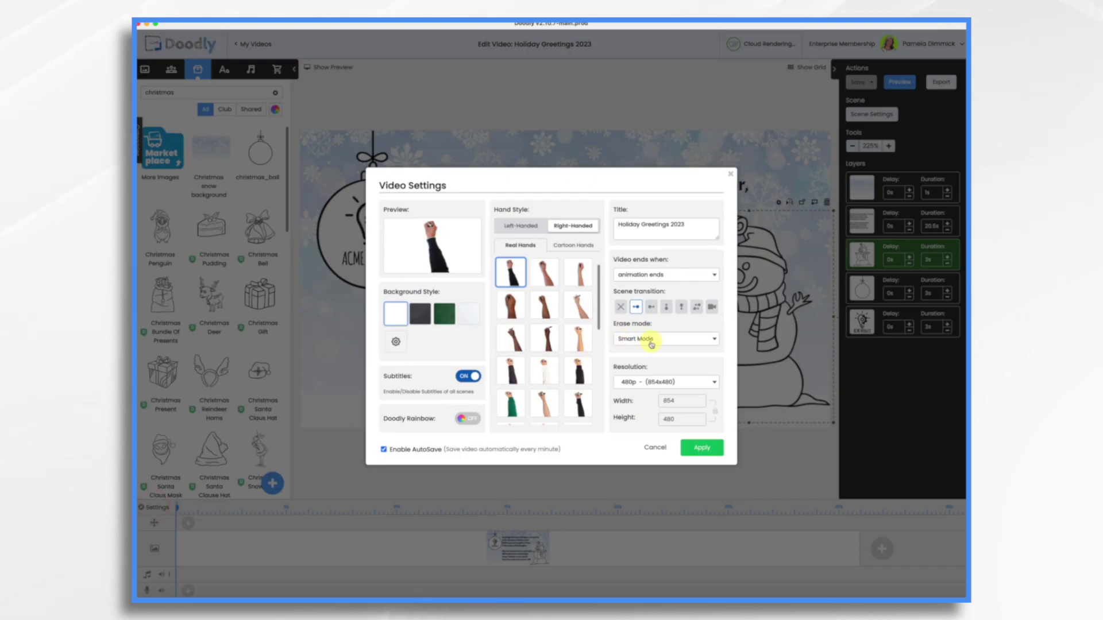
# - Turn erase mode Off and switch the drawing hand to the red-sleeved cartoon hand
pyautogui.click(651, 340)
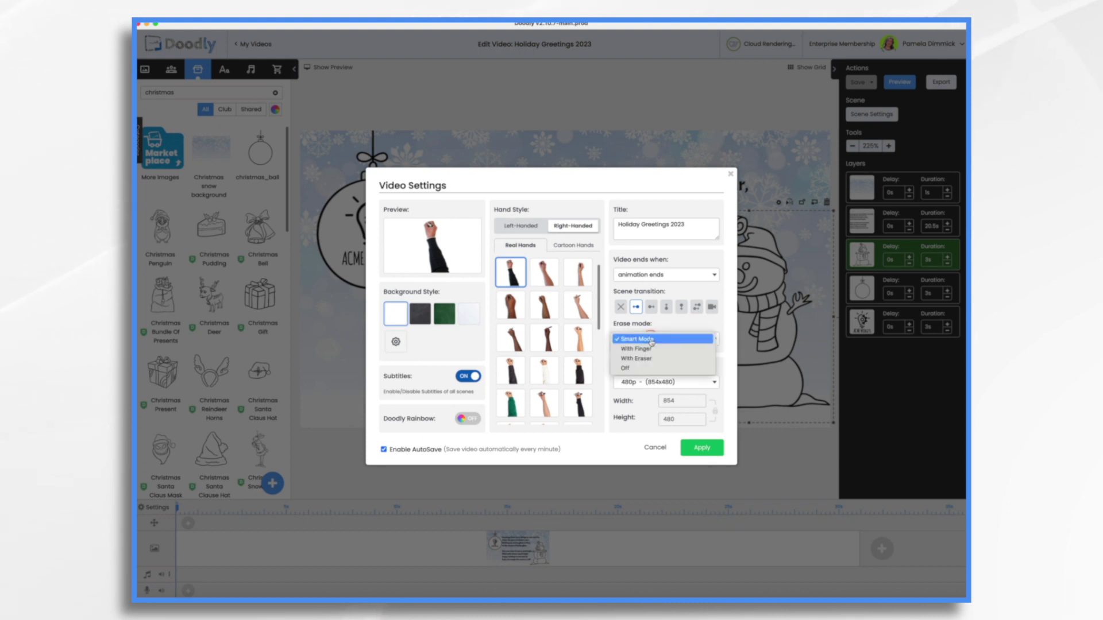
pyautogui.click(625, 368)
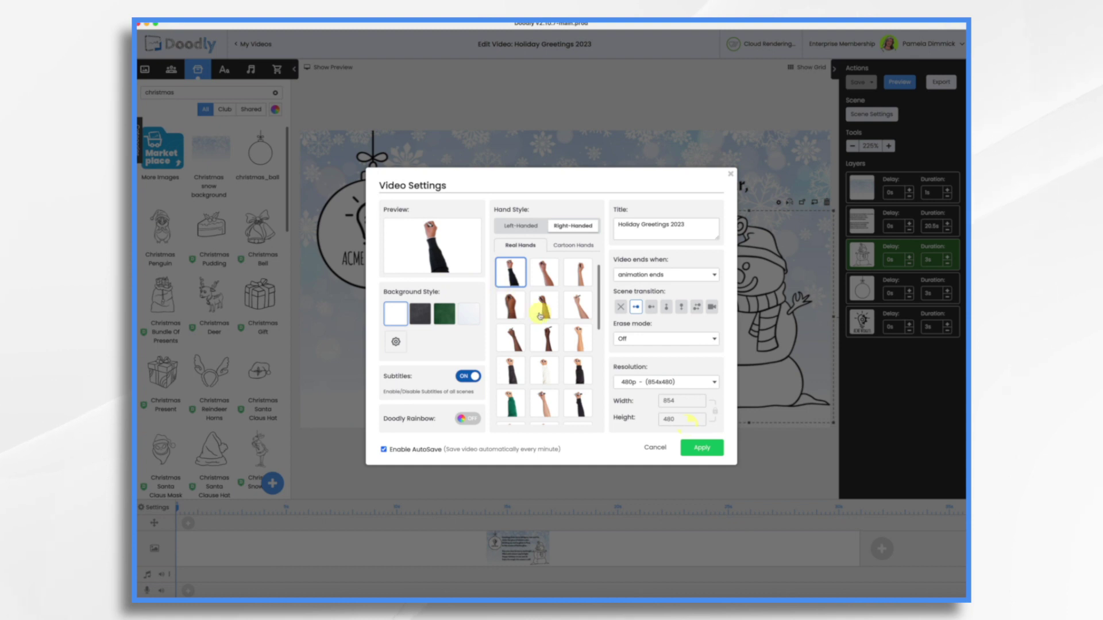
pyautogui.click(568, 248)
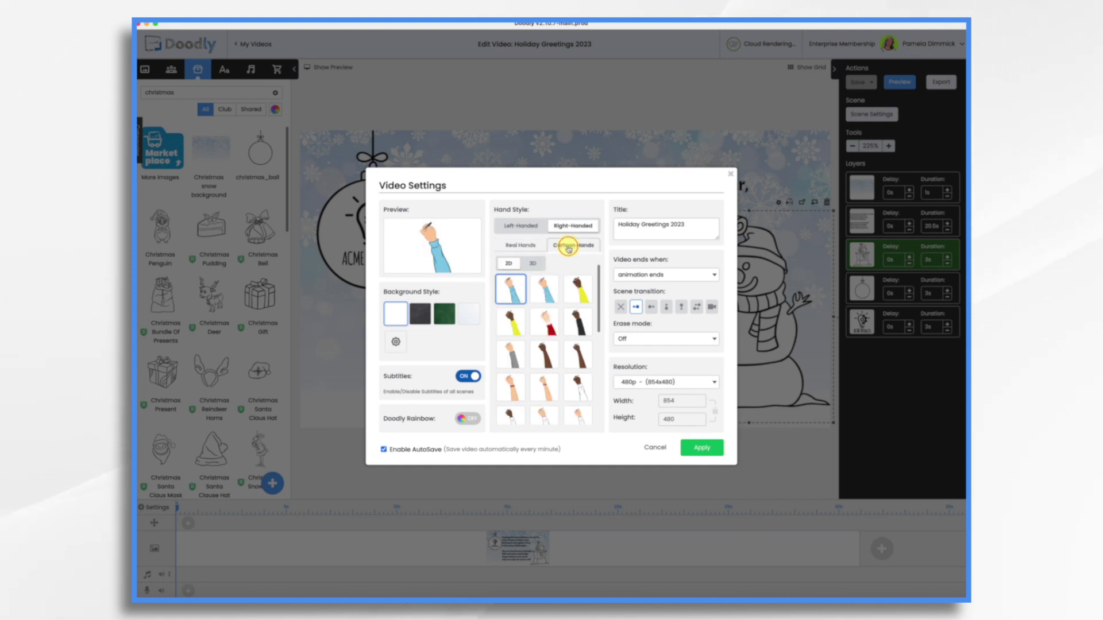
pyautogui.click(552, 326)
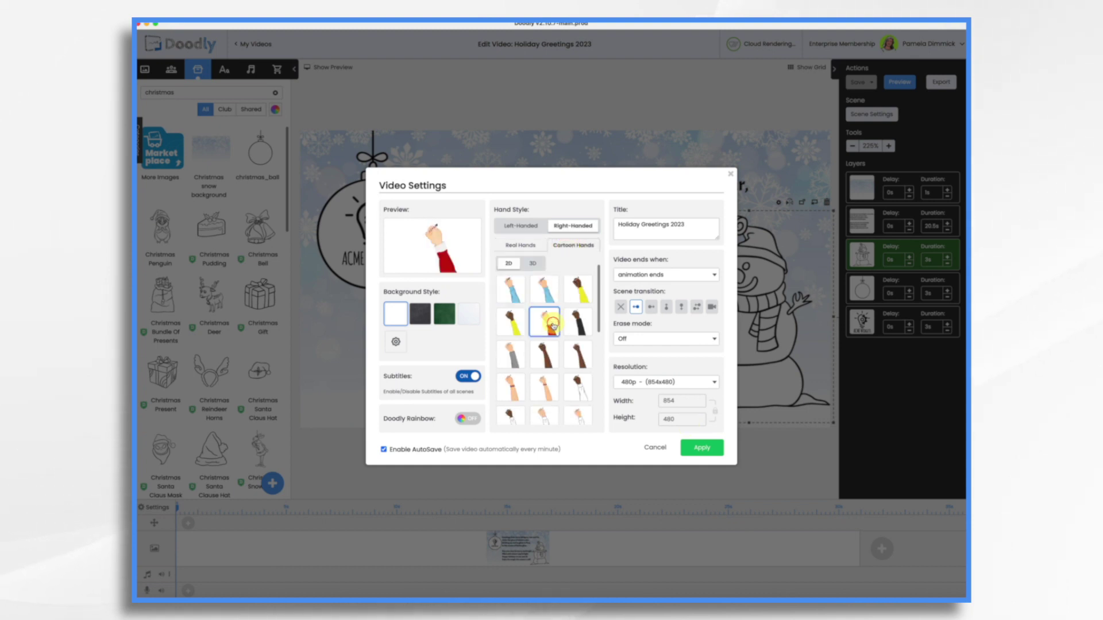
pyautogui.click(702, 448)
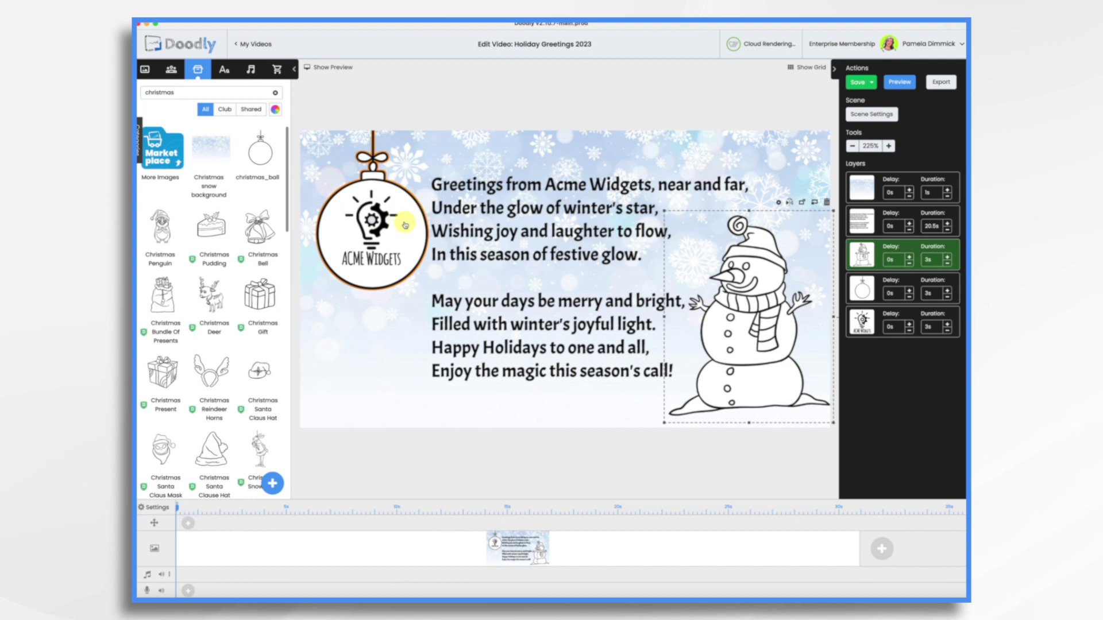
# - Trace a widened reveal path down the logo ornament's string
pyautogui.click(412, 248)
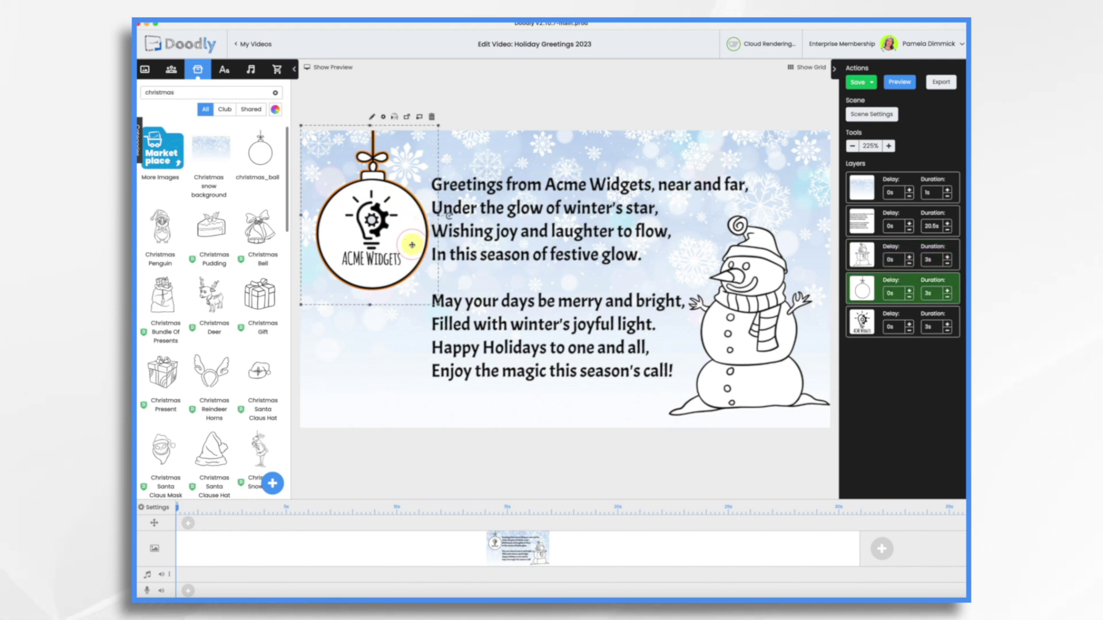
pyautogui.click(373, 117)
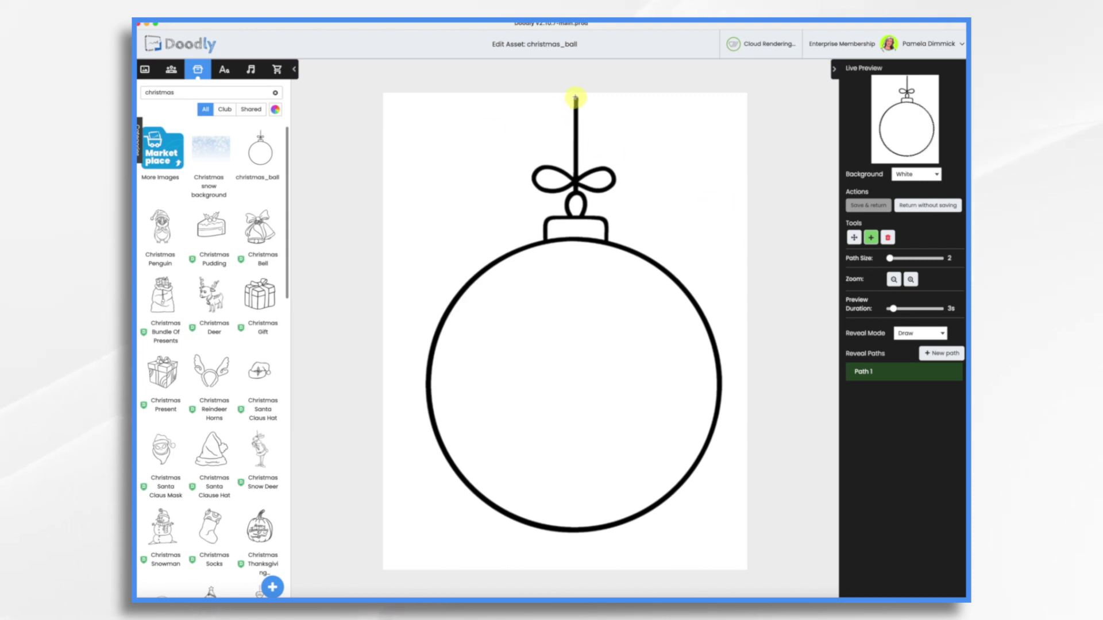
pyautogui.moveTo(575, 98)
pyautogui.mouseDown()
pyautogui.moveTo(574, 202)
pyautogui.moveTo(514, 239)
pyautogui.moveTo(621, 541)
pyautogui.mouseUp()
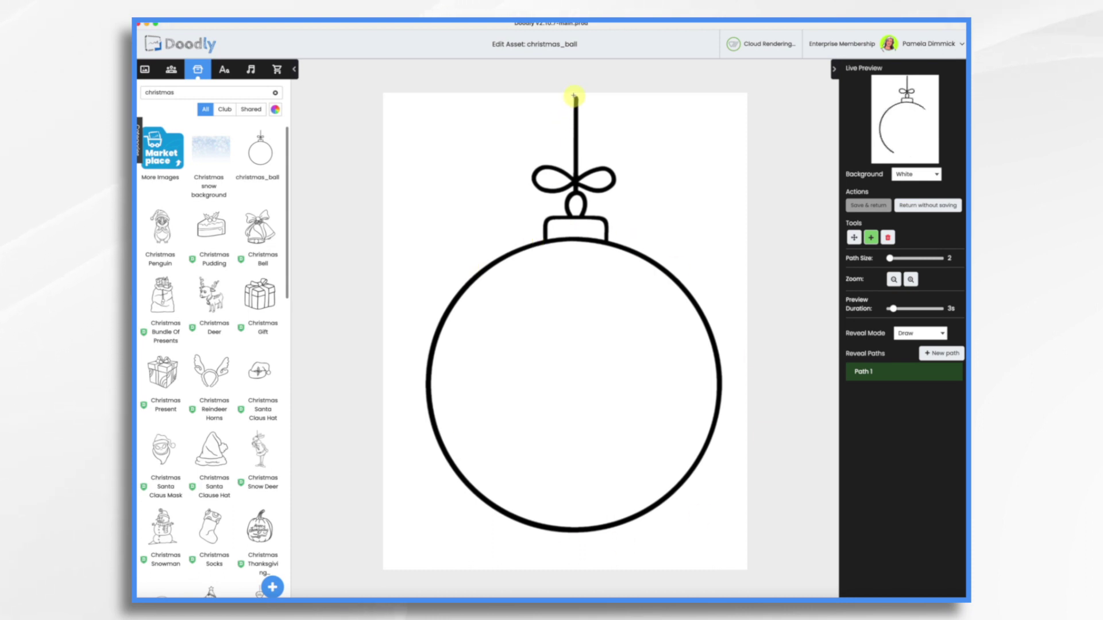
pyautogui.moveTo(576, 96); pyautogui.dragTo(577, 190)
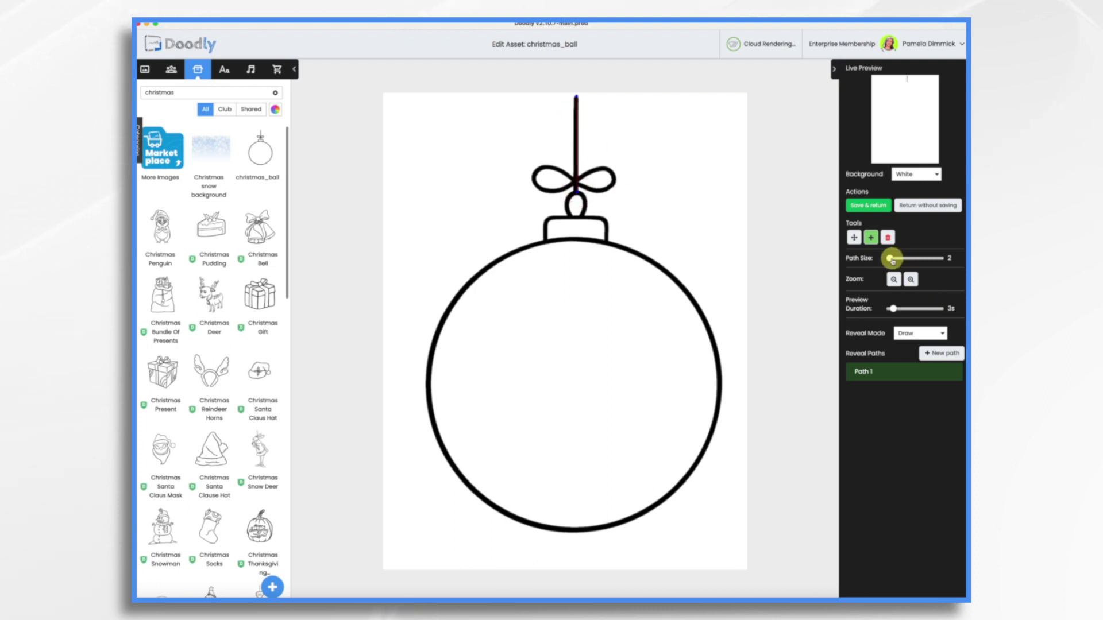
pyautogui.moveTo(891, 260); pyautogui.dragTo(893, 262)
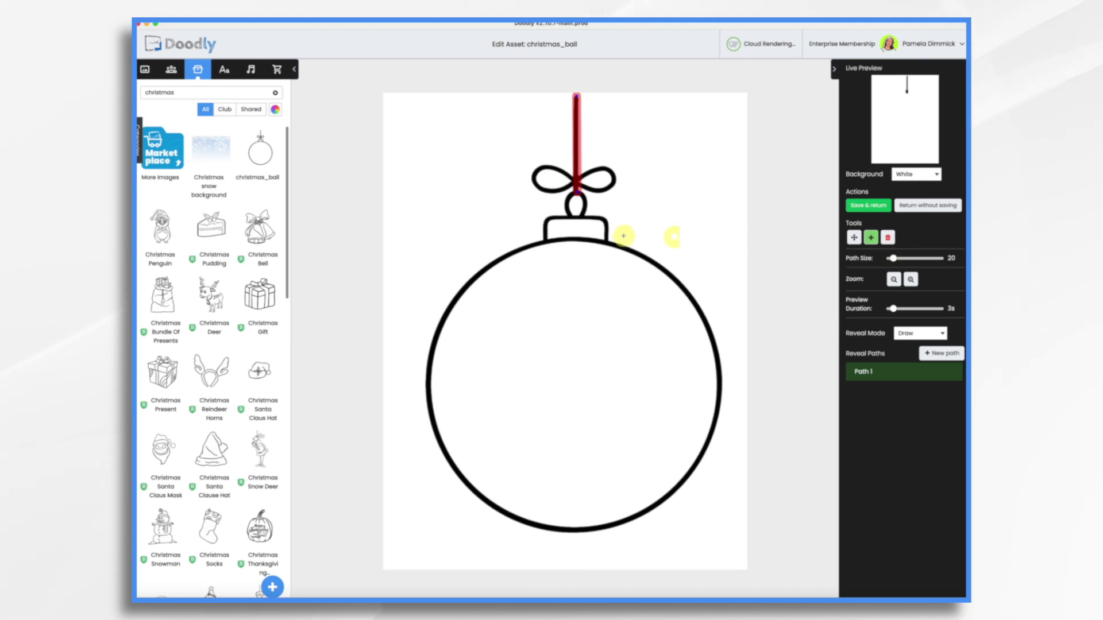
pyautogui.click(576, 192)
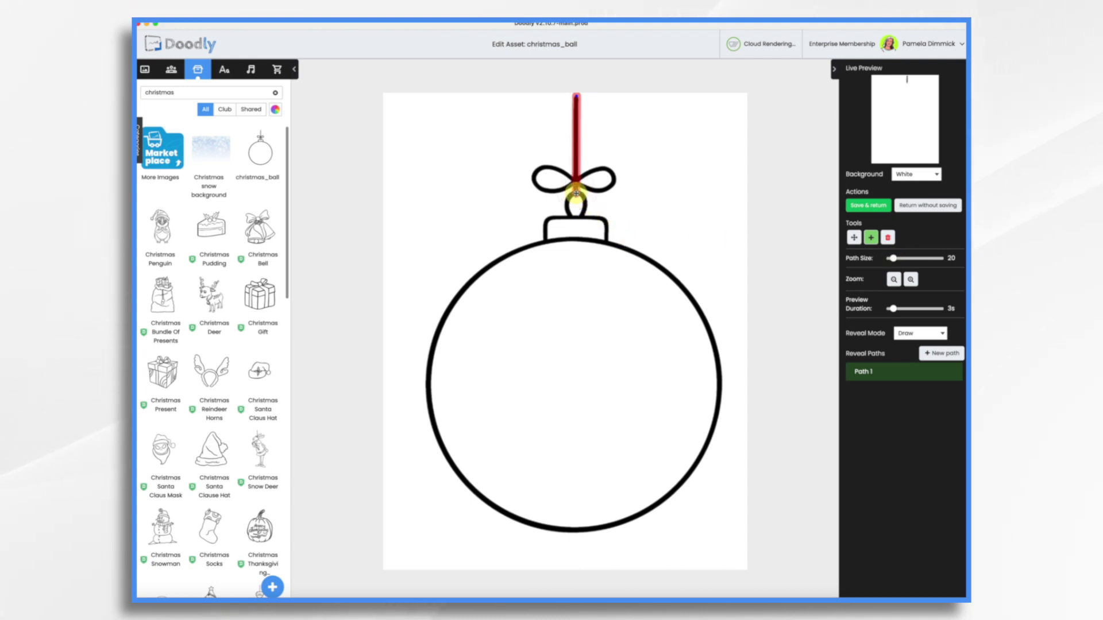
pyautogui.click(892, 256)
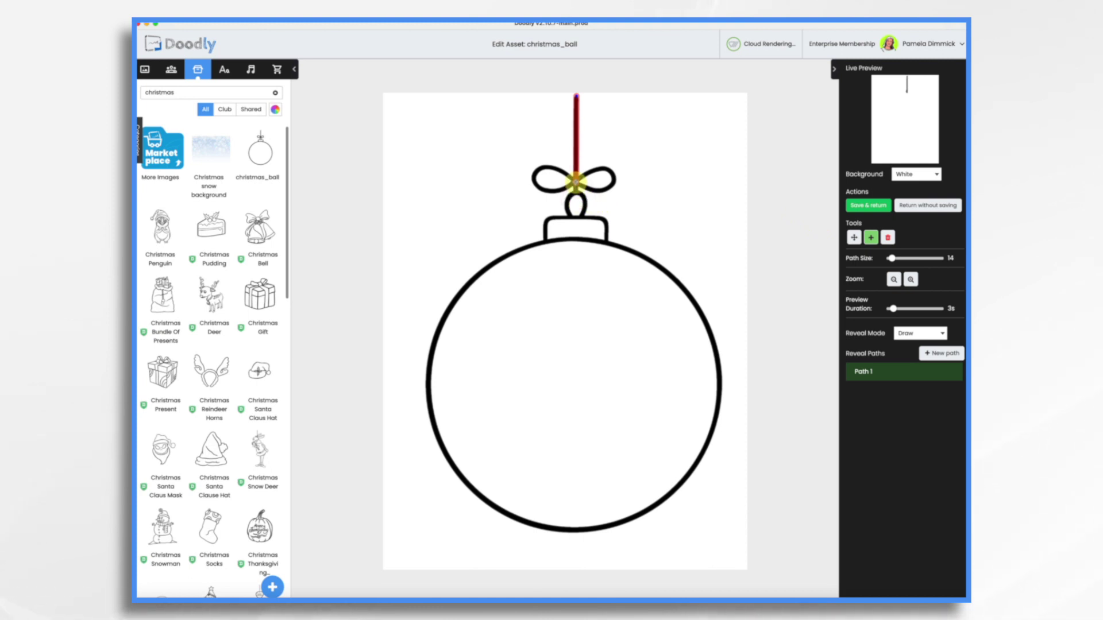
# - Add a second, thicker reveal path over both bow loops and save the reveal
pyautogui.click(944, 353)
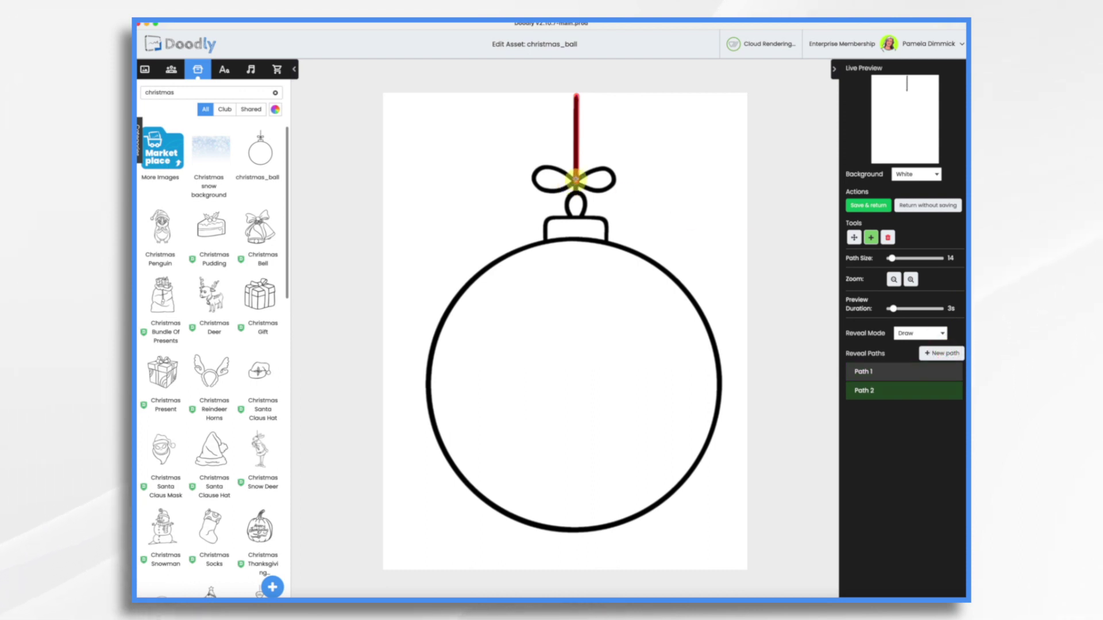
pyautogui.click(575, 181)
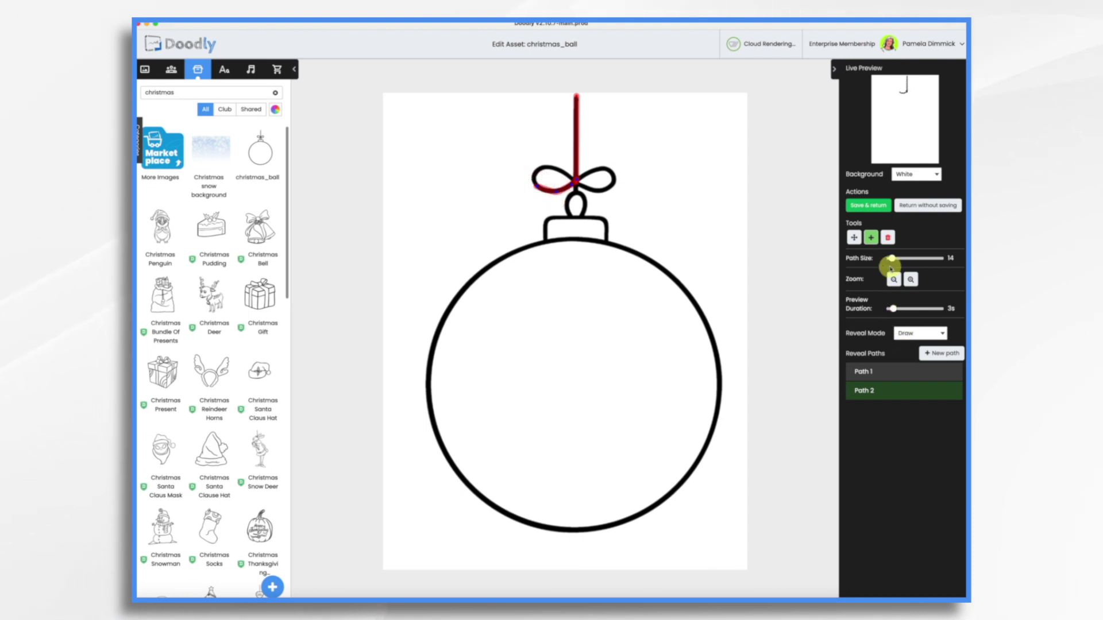
pyautogui.moveTo(892, 258); pyautogui.dragTo(894, 259)
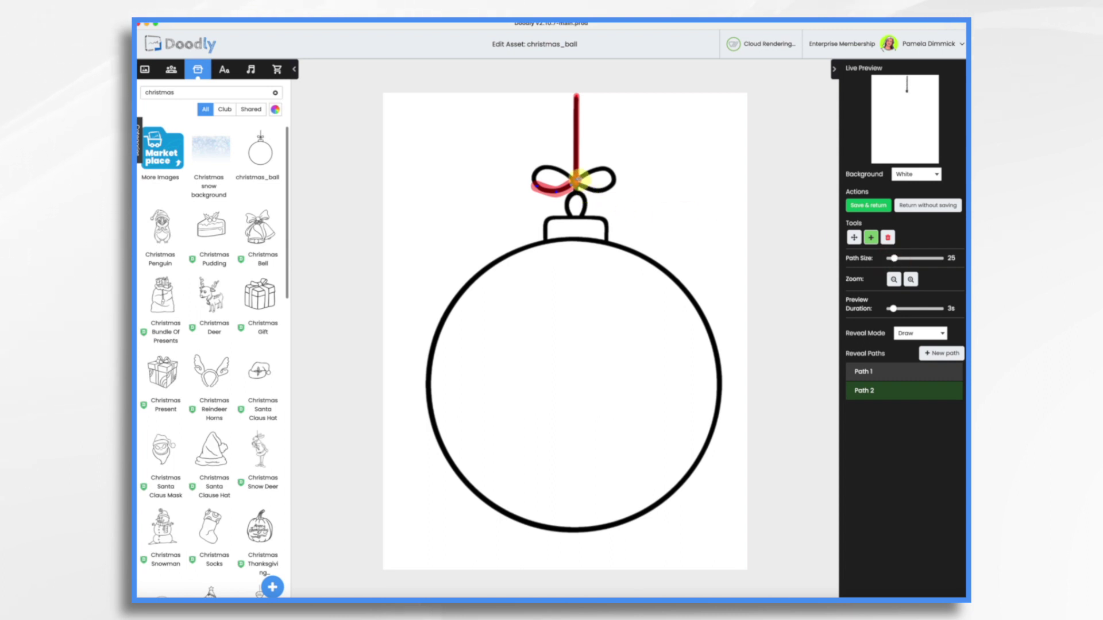
pyautogui.moveTo(576, 180)
pyautogui.mouseDown()
pyautogui.moveTo(537, 173)
pyautogui.moveTo(587, 189)
pyautogui.moveTo(608, 171)
pyautogui.moveTo(575, 180)
pyautogui.moveTo(567, 208)
pyautogui.moveTo(579, 194)
pyautogui.moveTo(606, 224)
pyautogui.moveTo(546, 222)
pyautogui.moveTo(676, 283)
pyautogui.moveTo(707, 445)
pyautogui.moveTo(602, 528)
pyautogui.moveTo(486, 501)
pyautogui.moveTo(433, 357)
pyautogui.moveTo(525, 248)
pyautogui.moveTo(545, 240)
pyautogui.mouseUp()
pyautogui.click(873, 207)
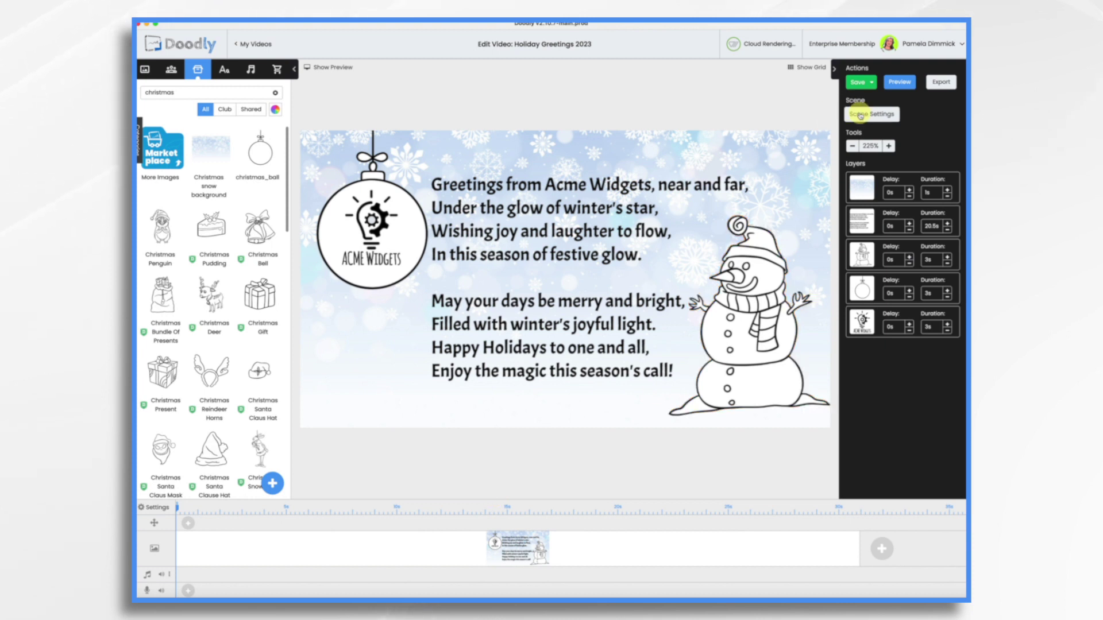
# - Change the scene's extra time from 0.5s to 10s, then bring up the Sounds library
pyautogui.click(875, 113)
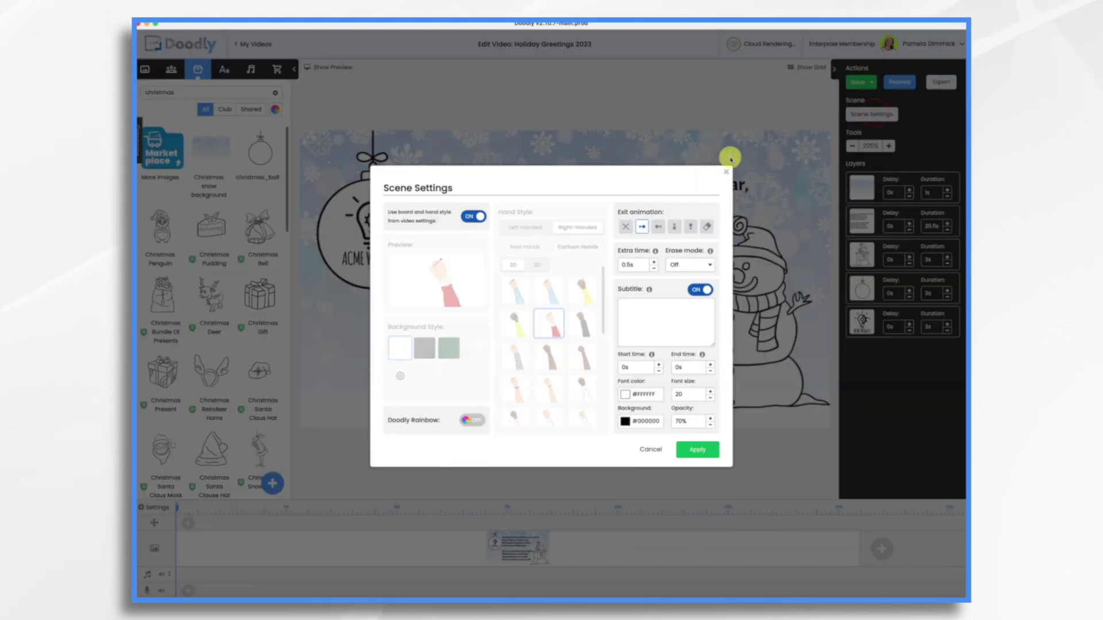
pyautogui.click(637, 264)
pyautogui.press('BackSpace')
pyautogui.press('BackSpace')
pyautogui.press('BackSpace')
pyautogui.press('BackSpace')
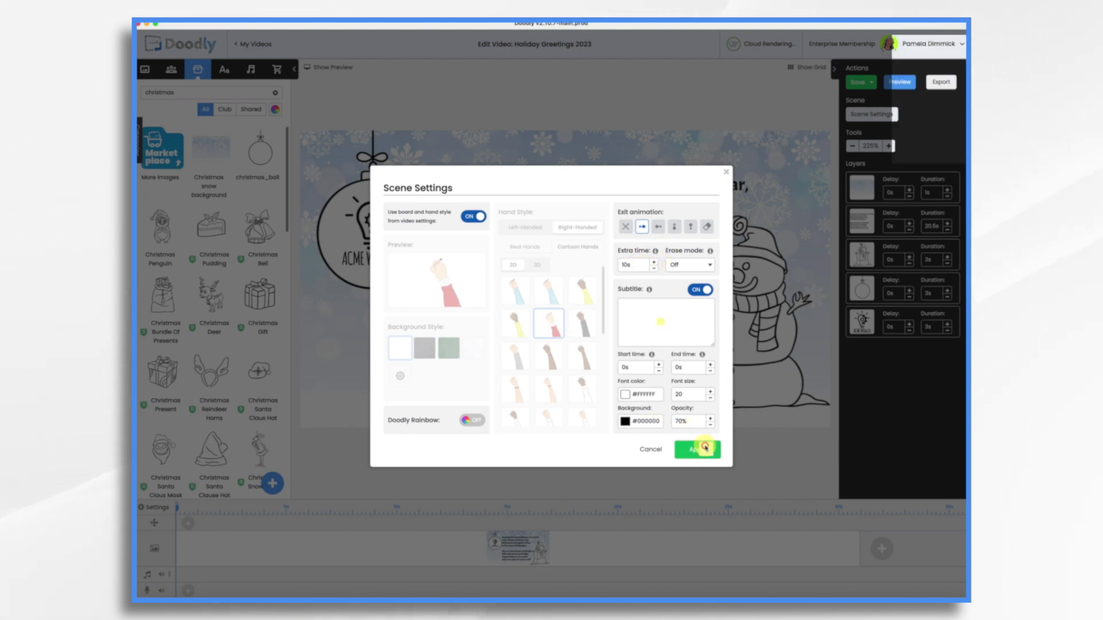
pyautogui.click(698, 450)
pyautogui.click(251, 70)
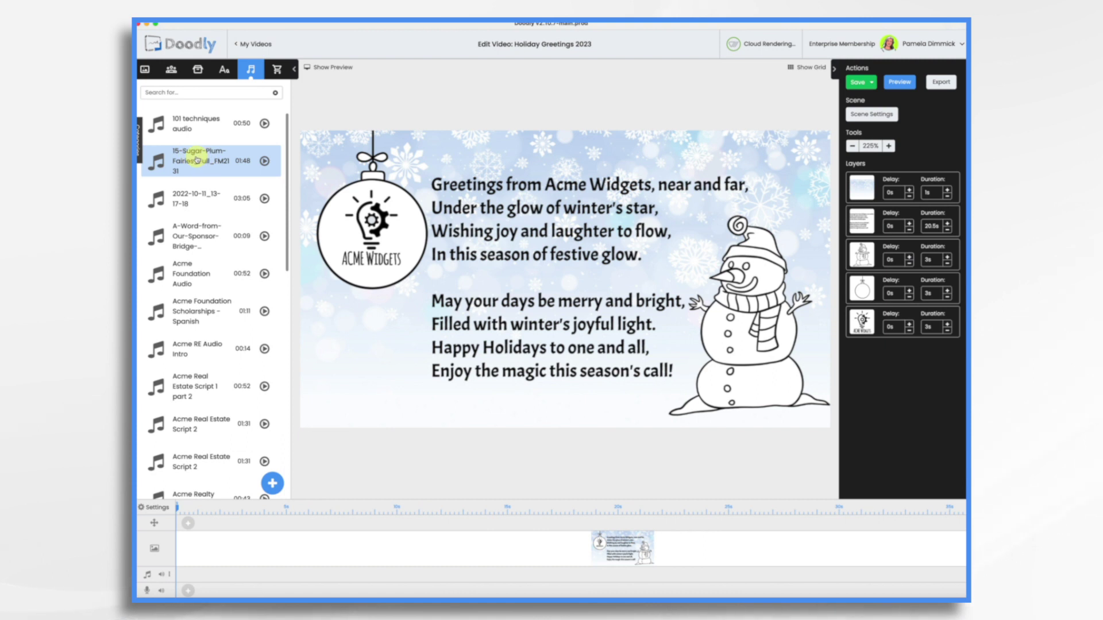
# - Add the Sugar Plum Fairies track, trim it to end with the scene, and fade it out
pyautogui.moveTo(197, 160); pyautogui.dragTo(330, 573)
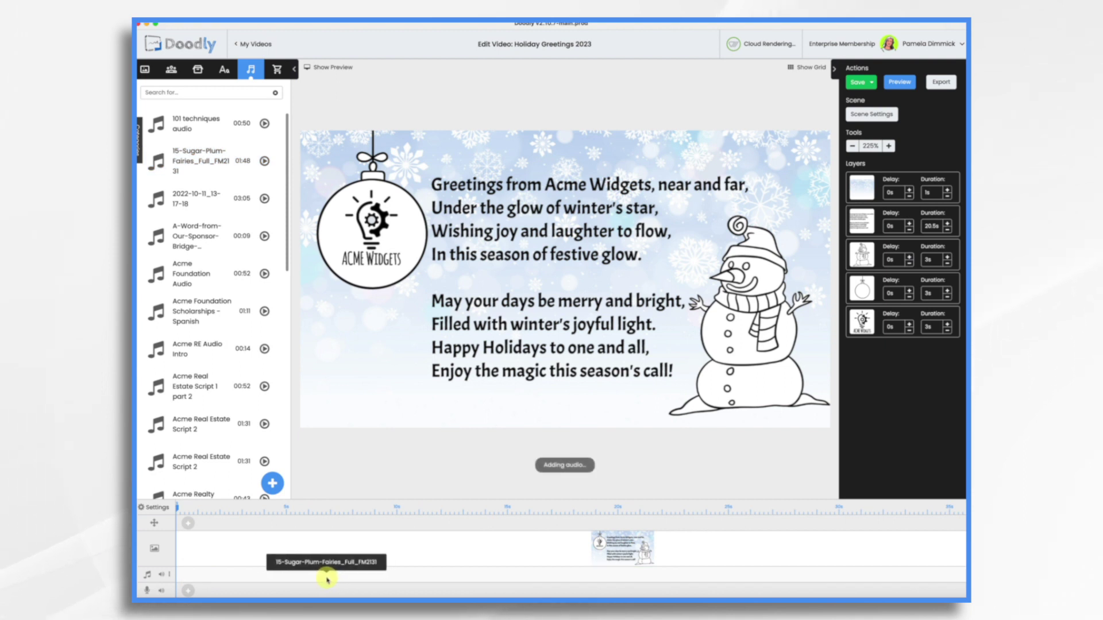
pyautogui.hscroll(20, 328, 579)
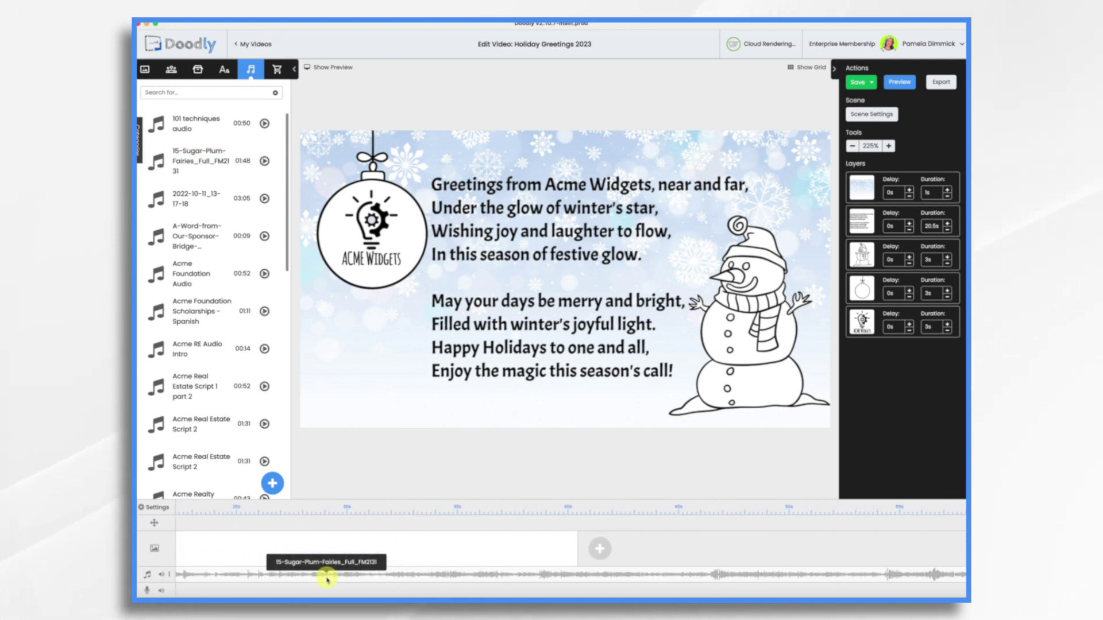
pyautogui.hscroll(5, 328, 579)
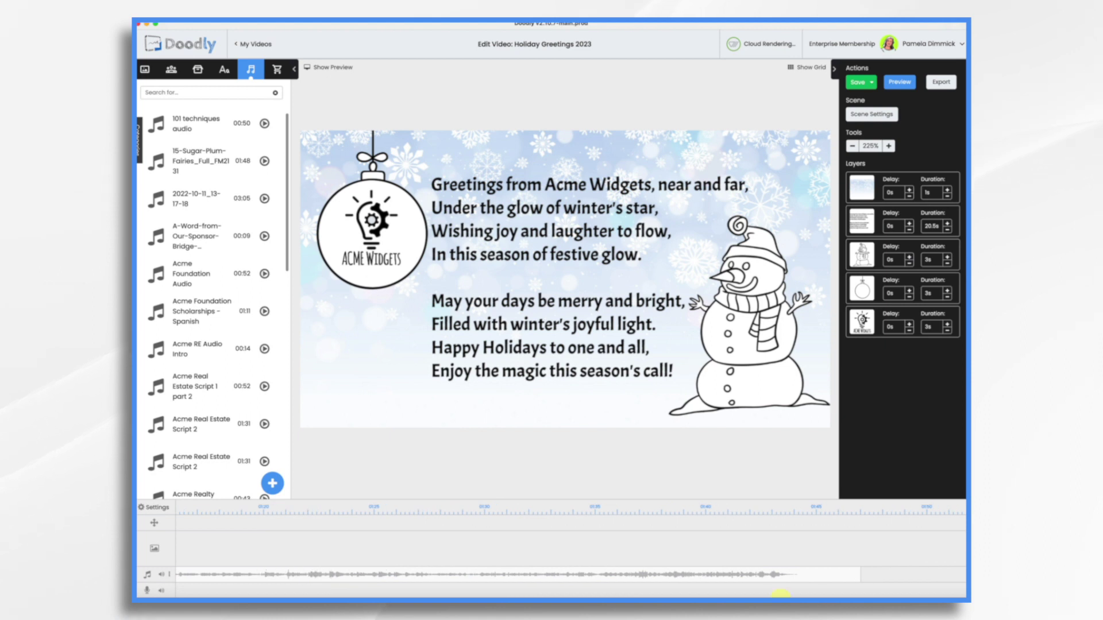
pyautogui.hscroll(-8, 574, 575)
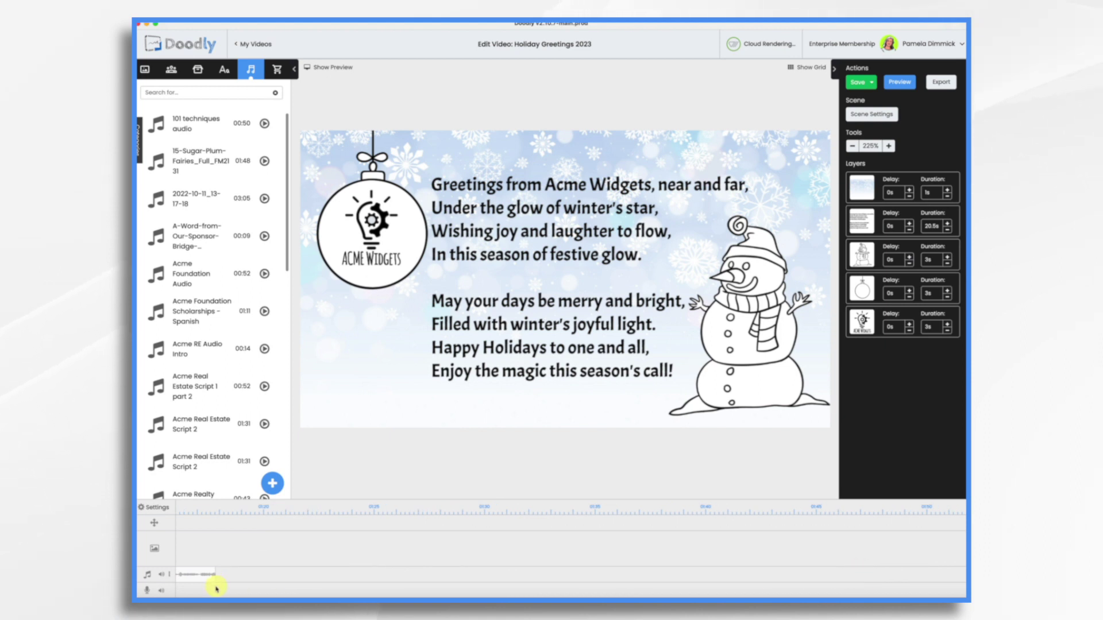
pyautogui.moveTo(856, 575); pyautogui.dragTo(689, 569)
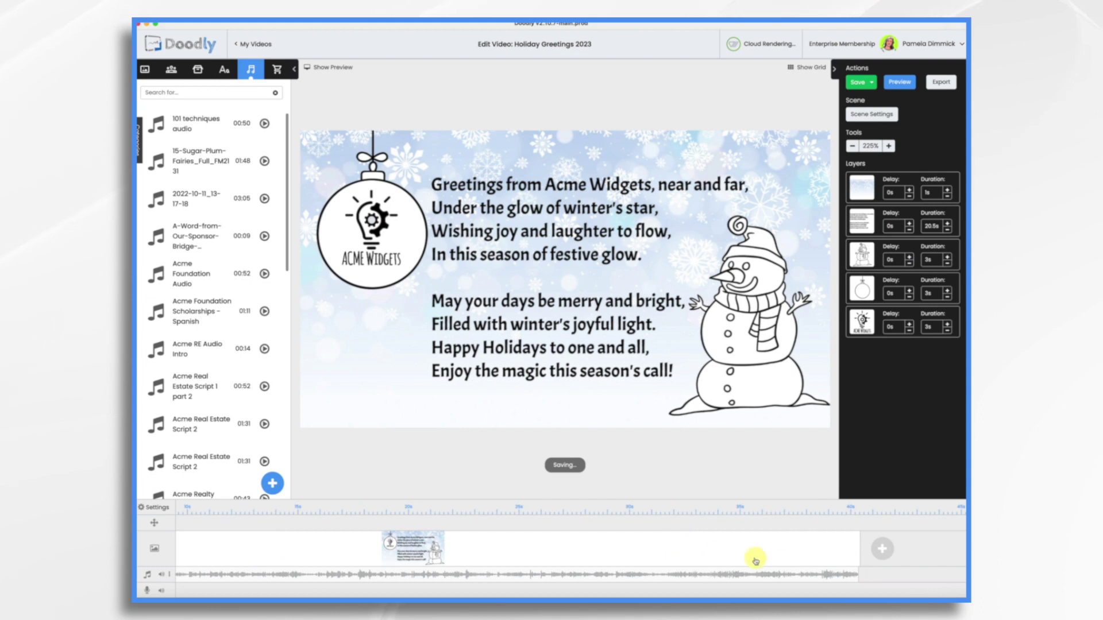
pyautogui.rightClick(829, 578)
pyautogui.click(842, 527)
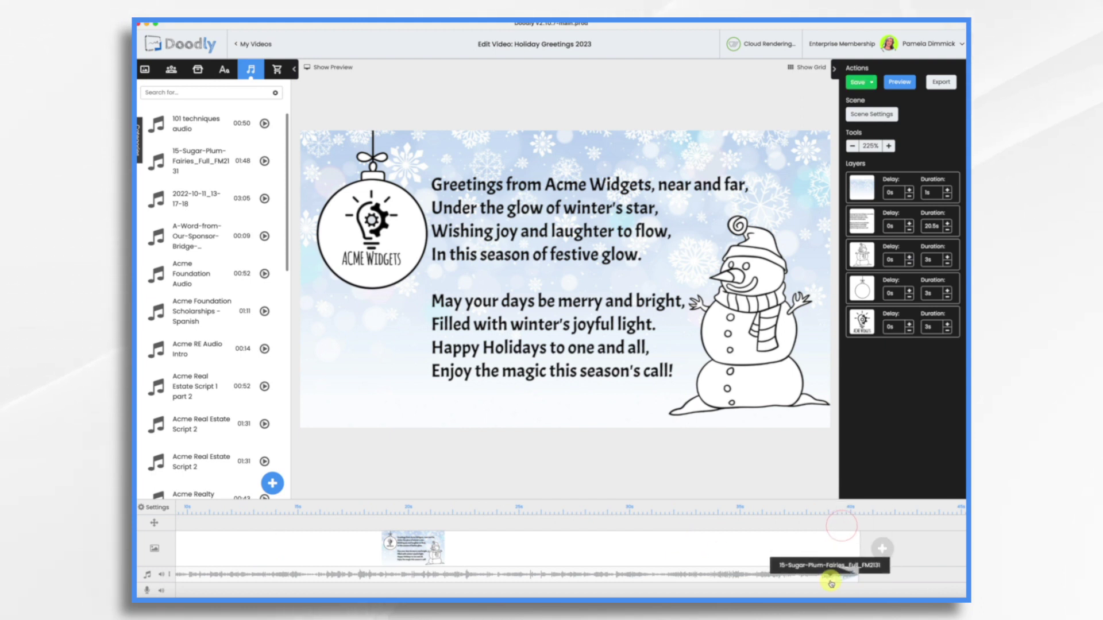
pyautogui.moveTo(836, 573); pyautogui.dragTo(702, 578)
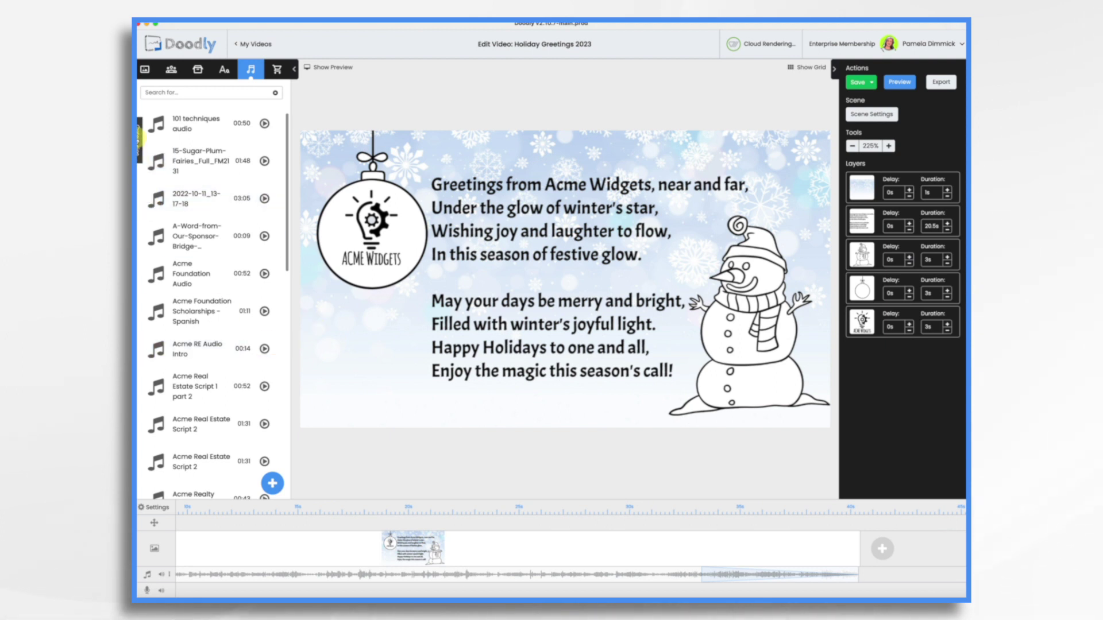
# - Filter the sound library to show only Music category tracks
pyautogui.click(140, 138)
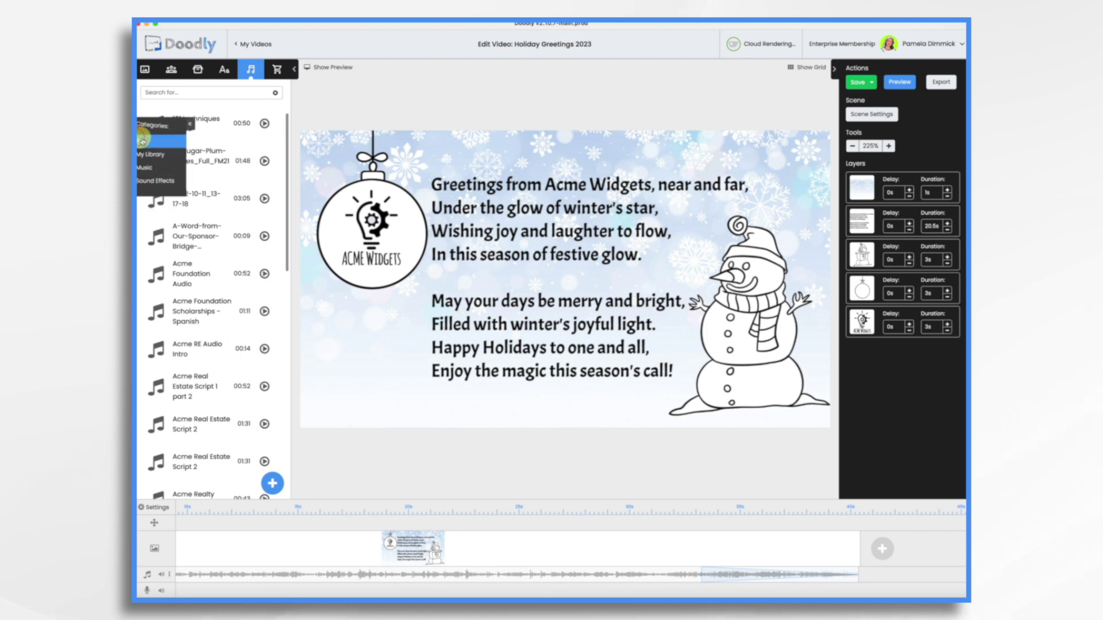
pyautogui.click(152, 168)
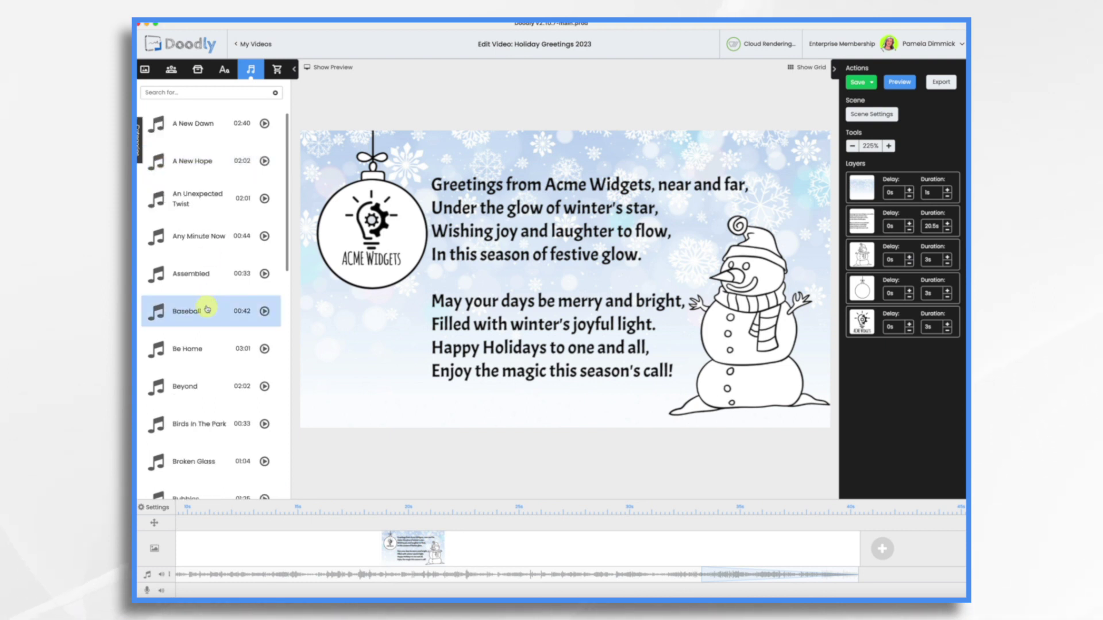
pyautogui.scroll(-10, 213, 287)
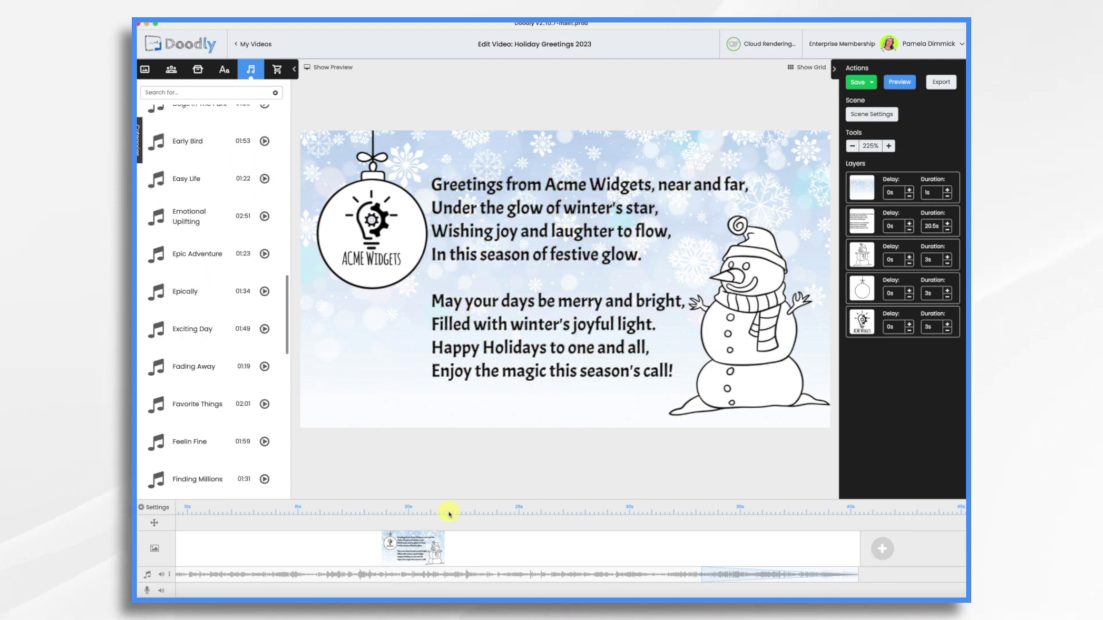